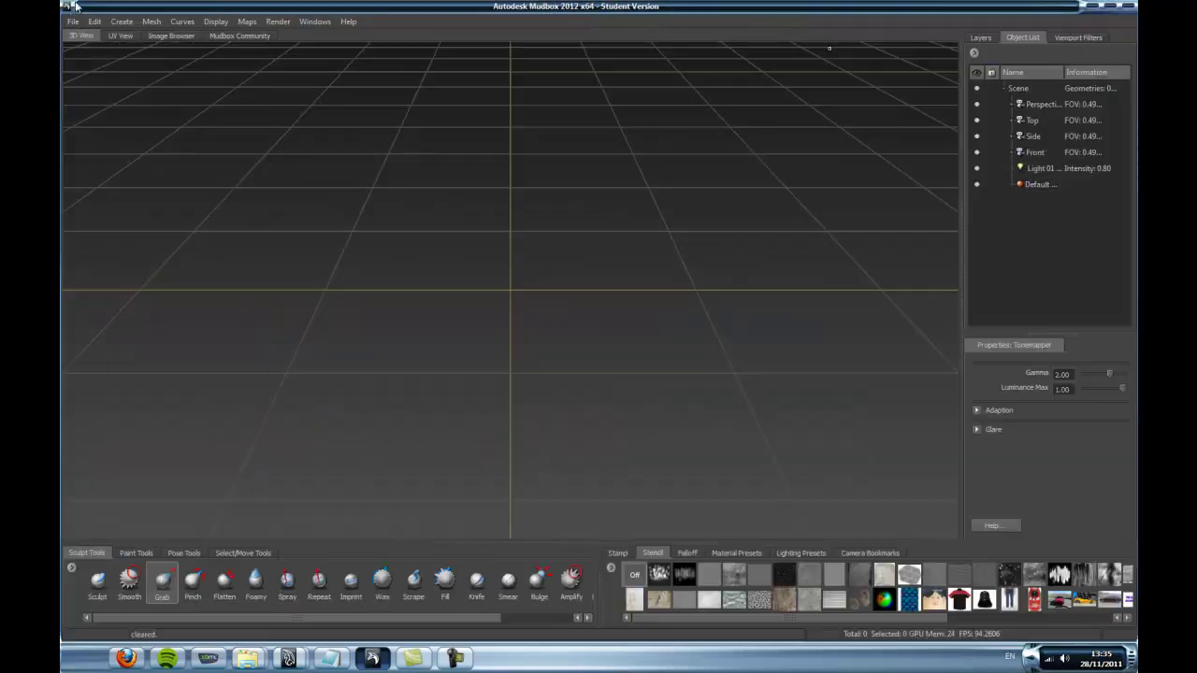
Step: Start a new sculpture from the Basic Head starting point and check the model in the perspective view
click(73, 20)
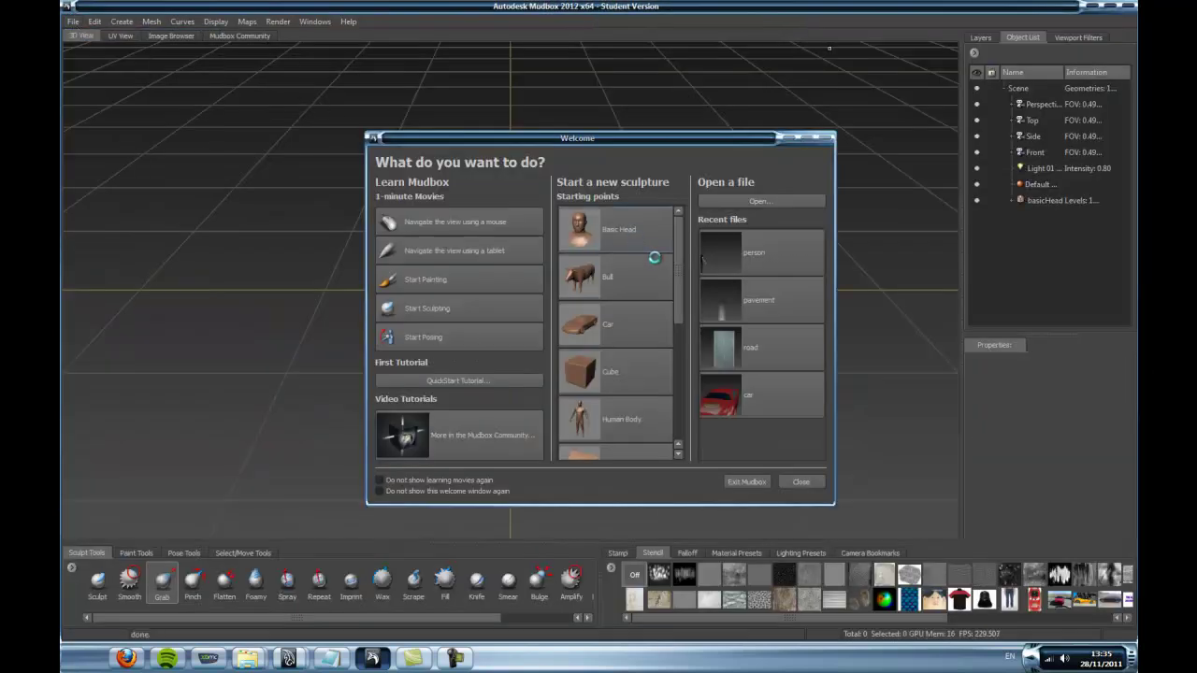
click(635, 240)
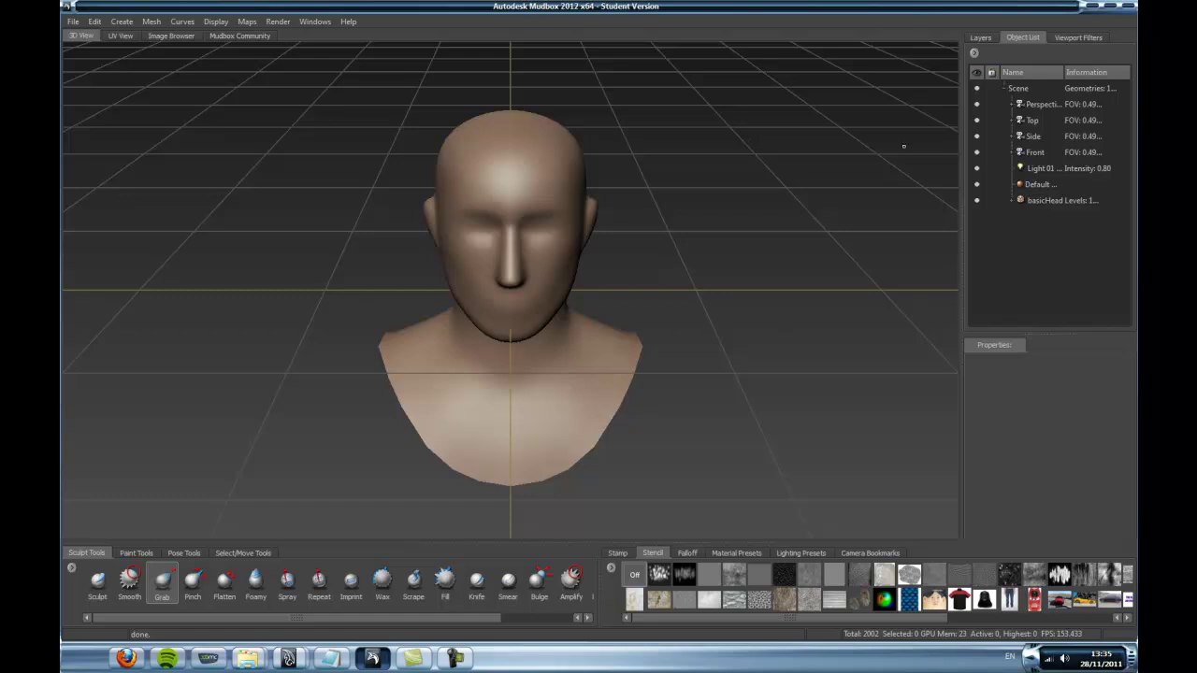
click(981, 38)
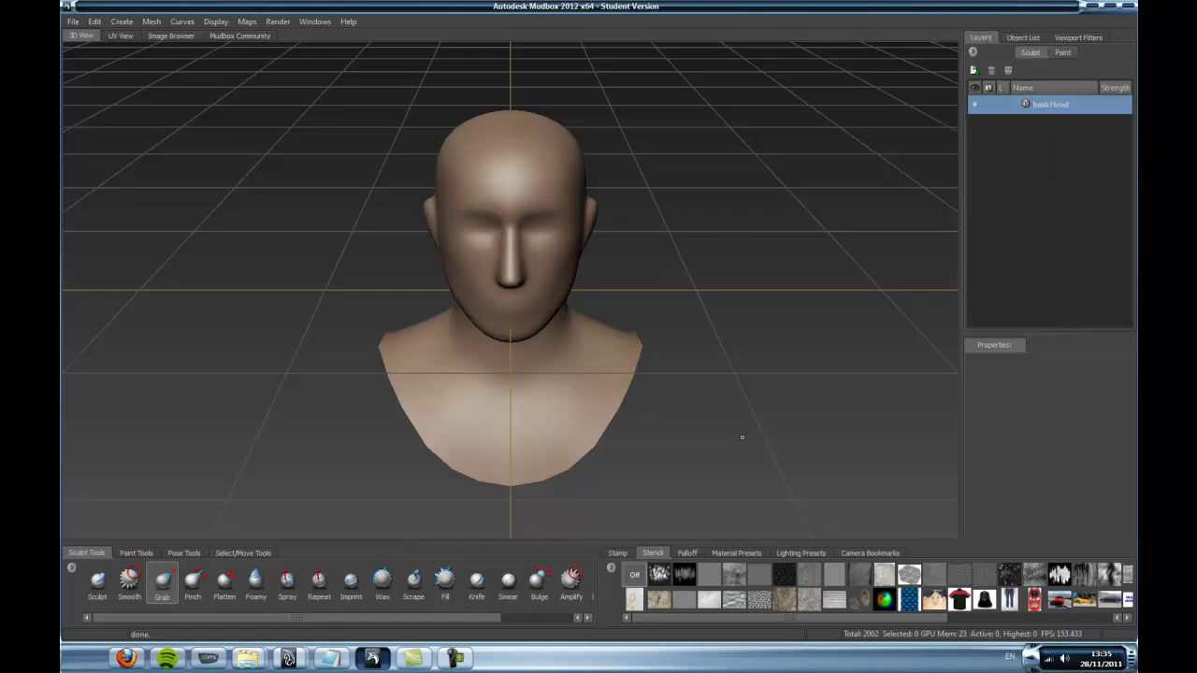
alt+drag(628, 347, 682, 212)
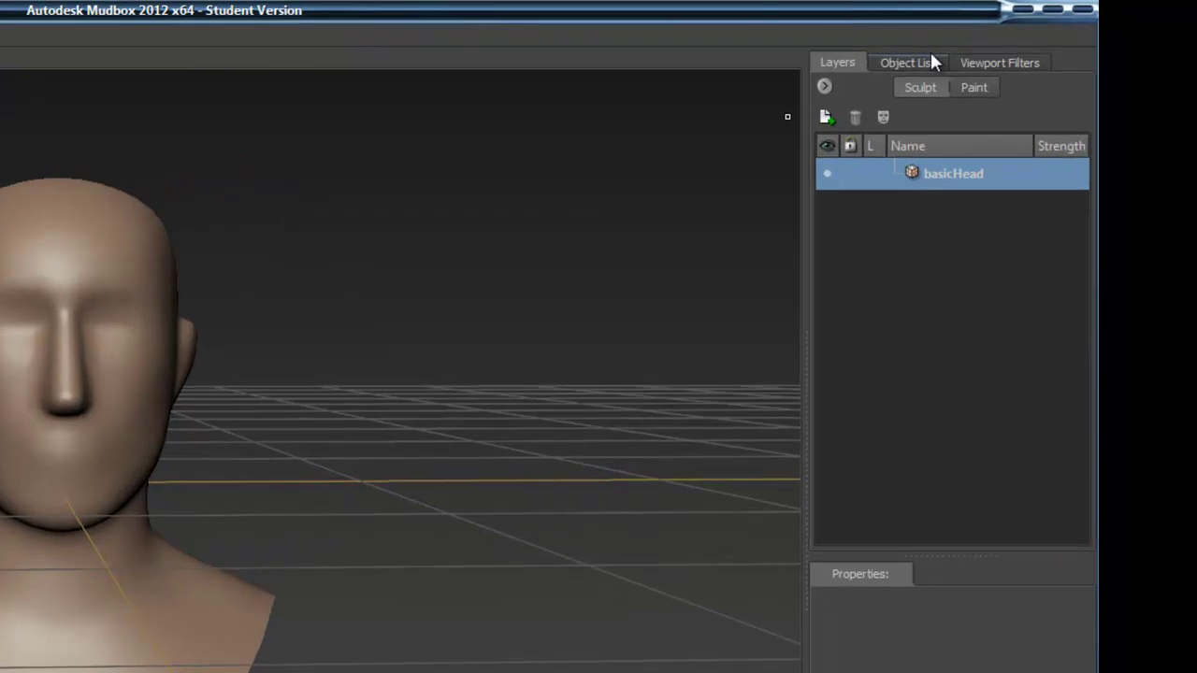
Step: Look through the Front camera and frame the face of the head model
click(1034, 36)
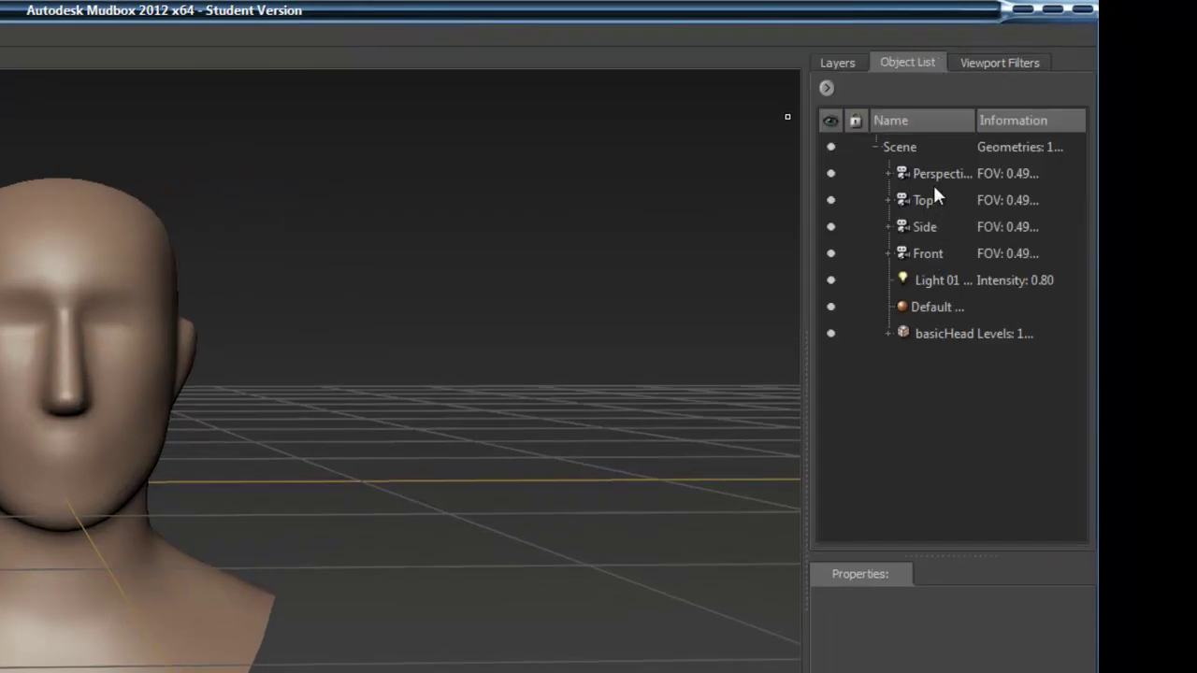
click(925, 250)
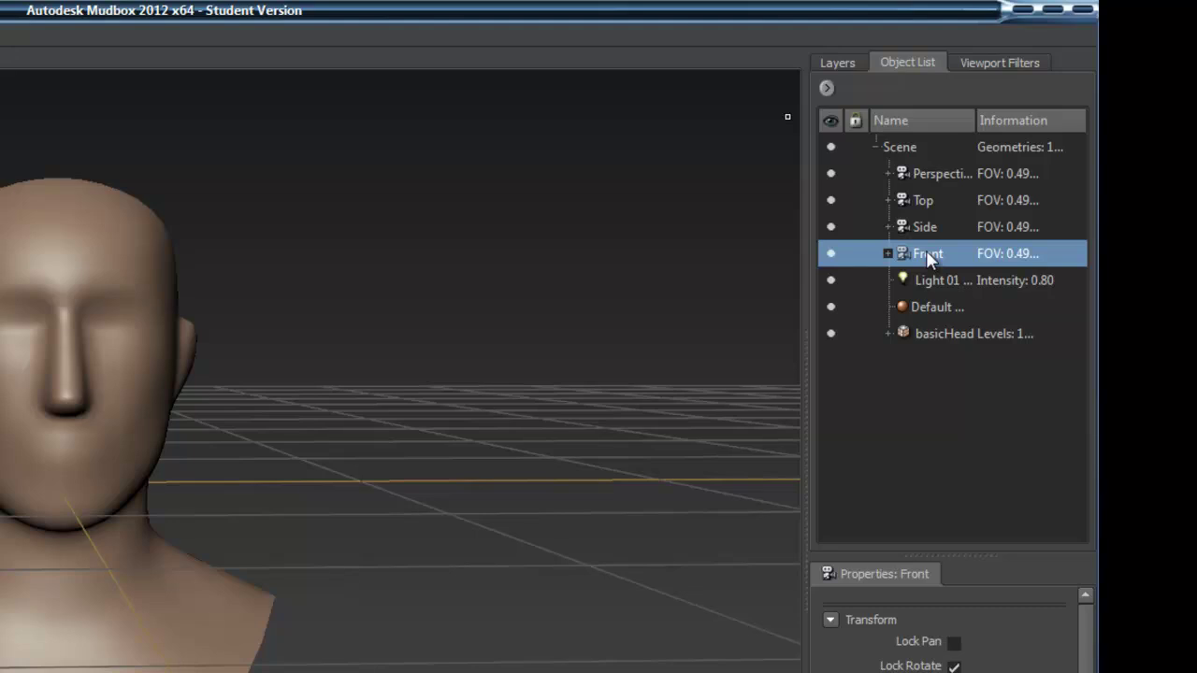
right_click(941, 254)
click(949, 262)
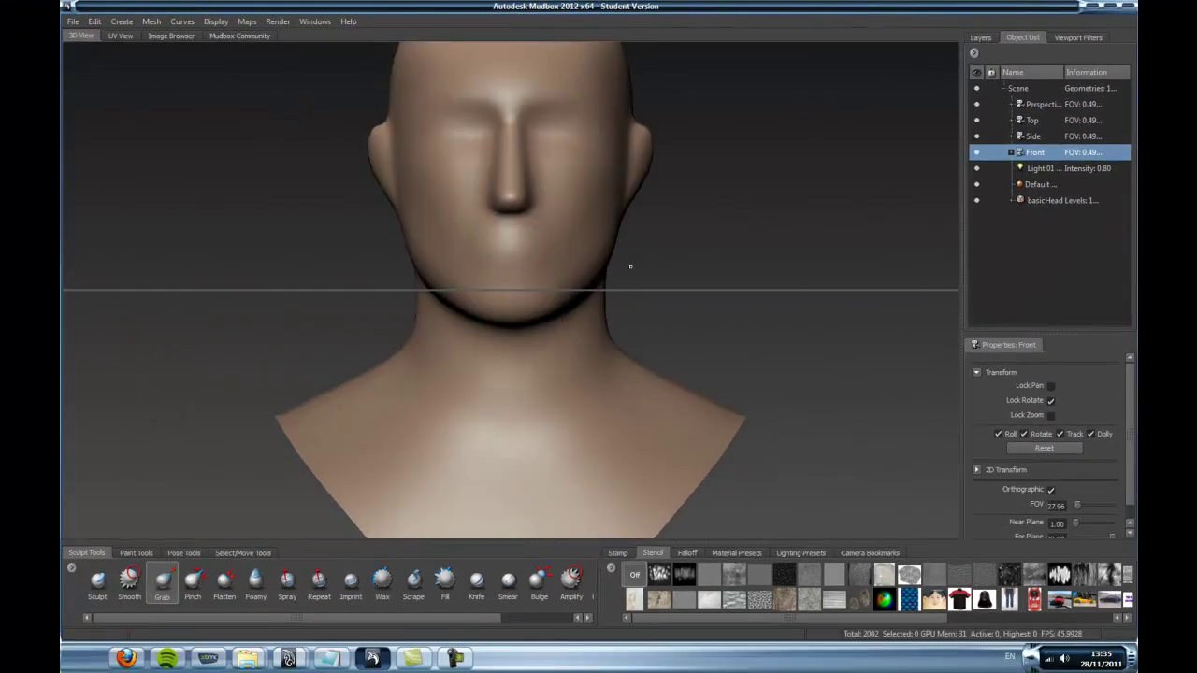
alt+middle_drag(630, 266, 628, 453)
alt+right_drag(627, 453, 646, 398)
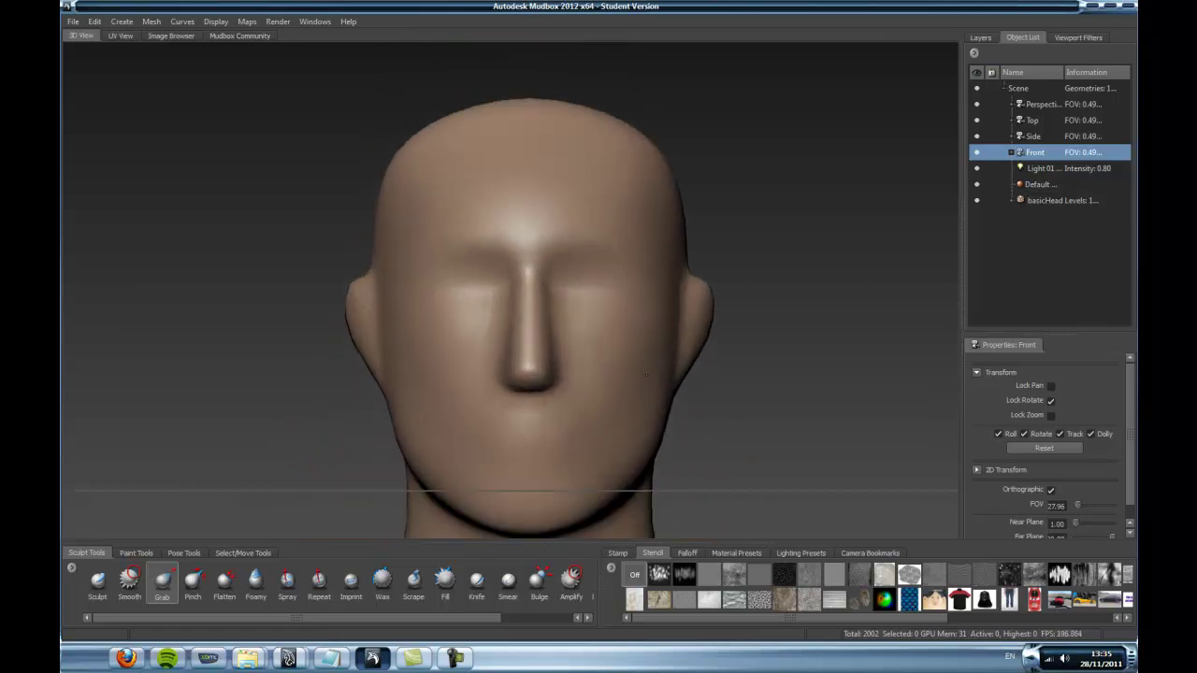
alt+middle_drag(647, 398, 660, 364)
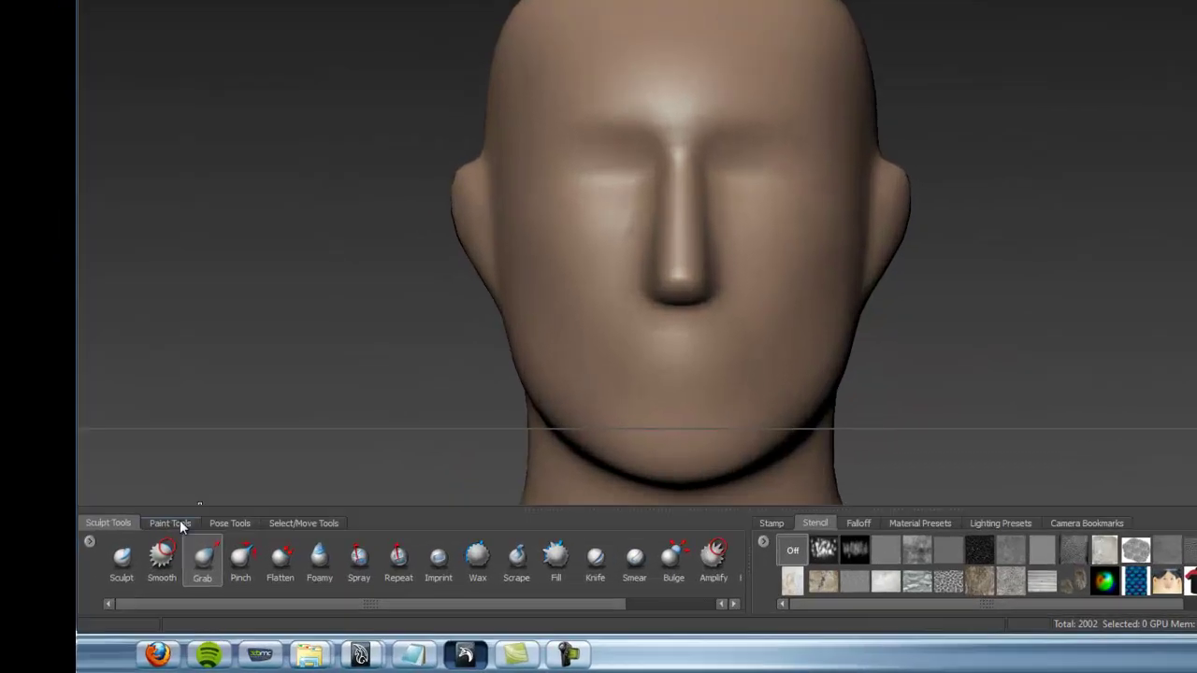
Step: Activate the Projection paint tool
click(136, 552)
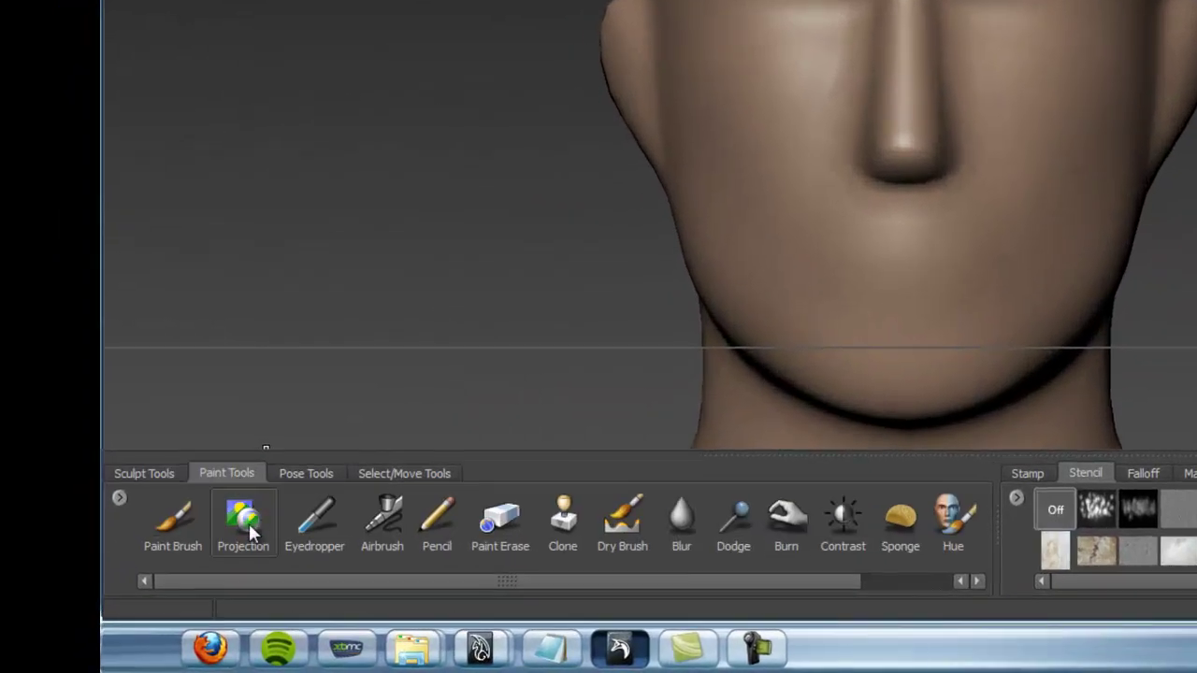
click(253, 519)
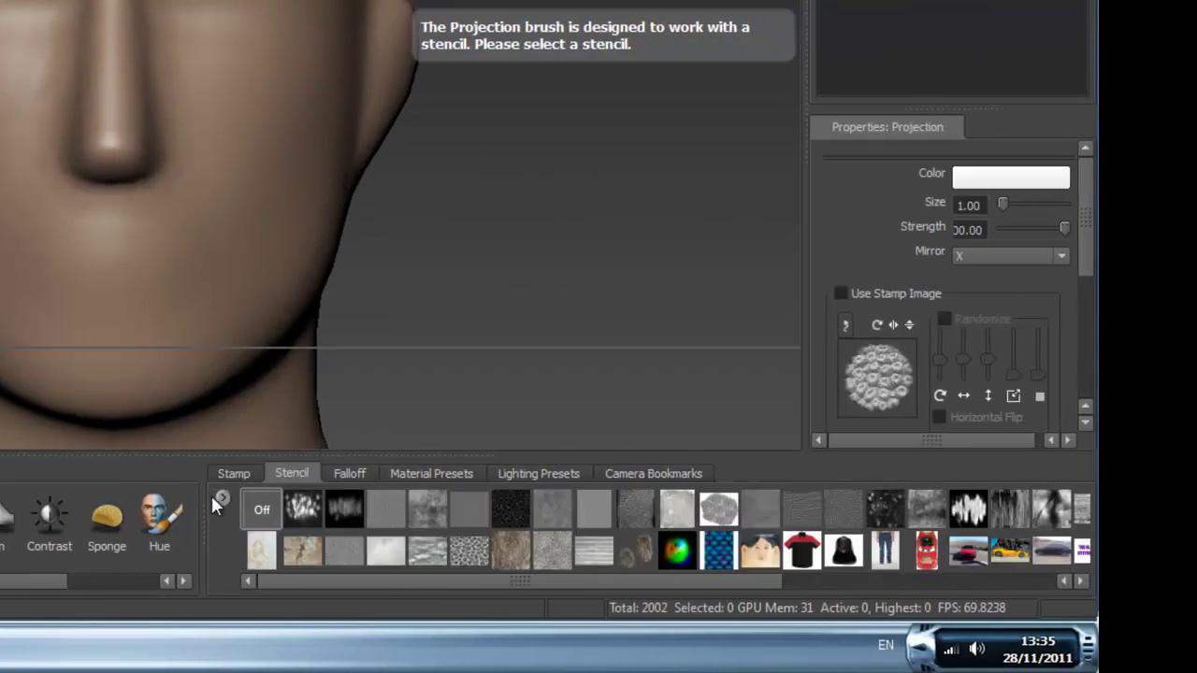
Step: Try to add the desktop image 438891-head_textures_0104_00022.jpg as a new stencil
click(224, 498)
click(239, 507)
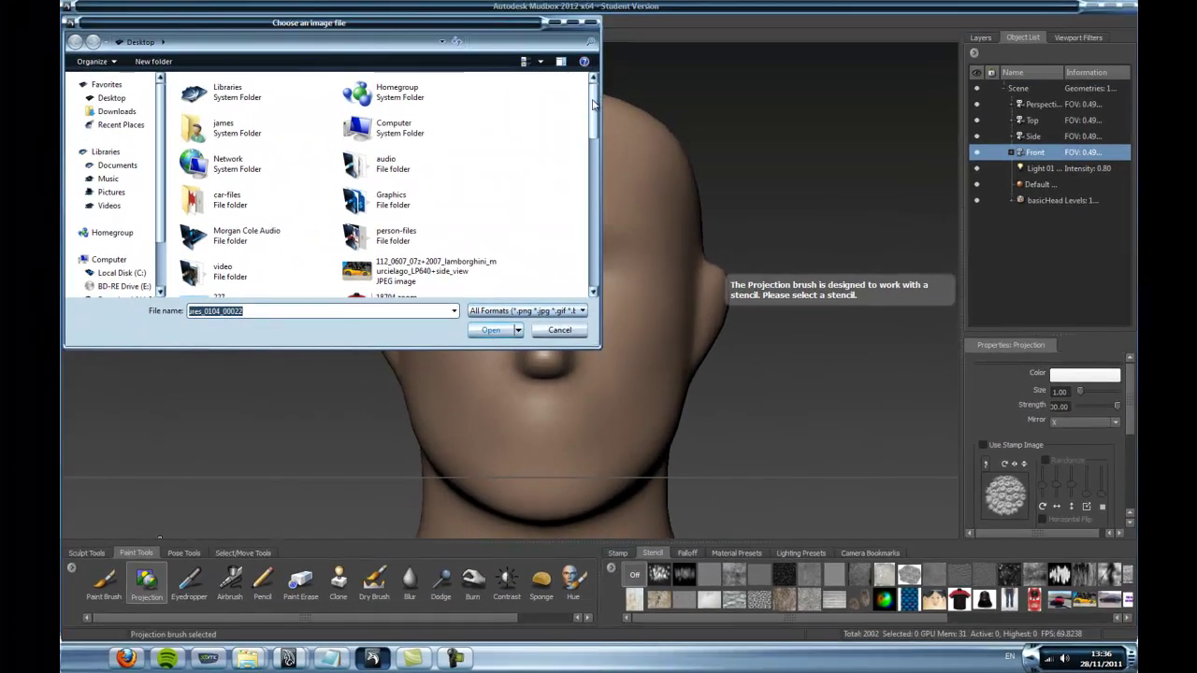
drag(592, 105, 599, 146)
click(262, 200)
click(490, 329)
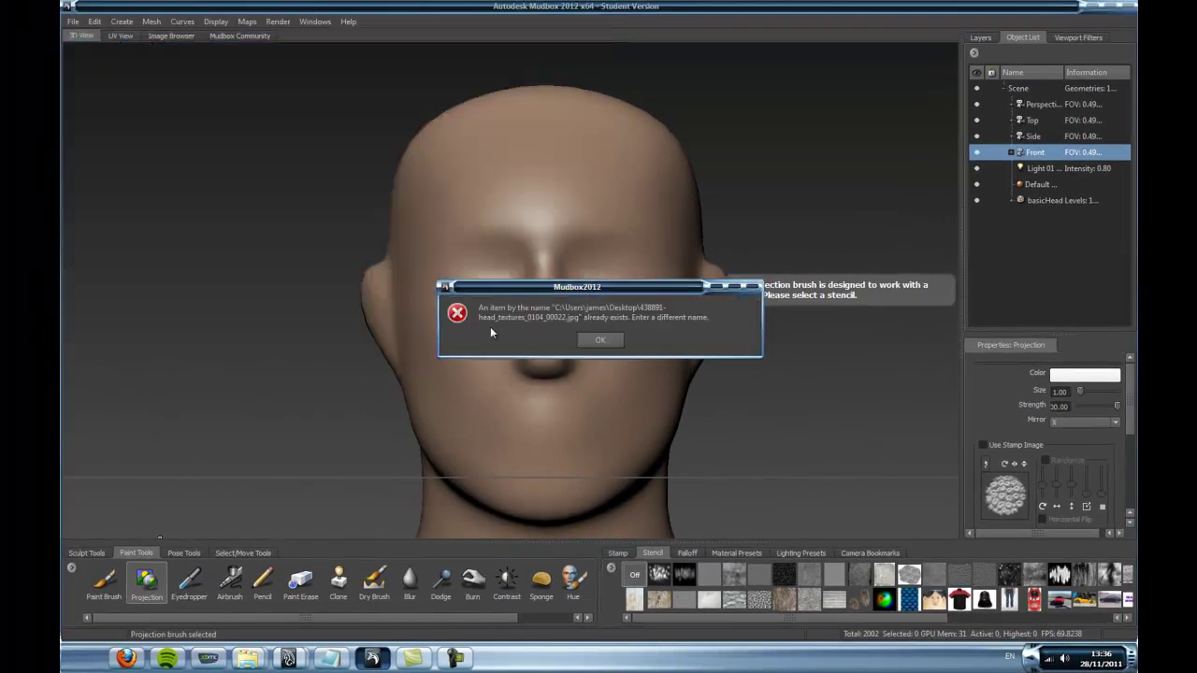
click(595, 342)
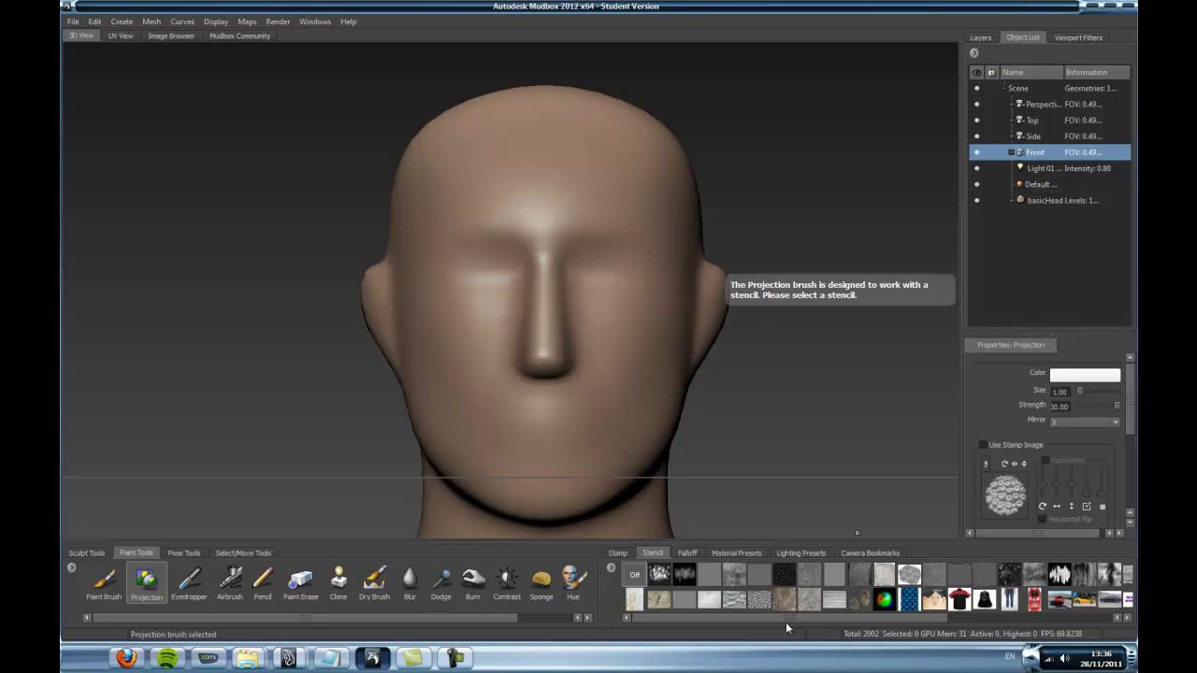
Step: Choose the stencil with the frontal face photo, then move and scale it to line up with the head model
drag(785, 620, 954, 623)
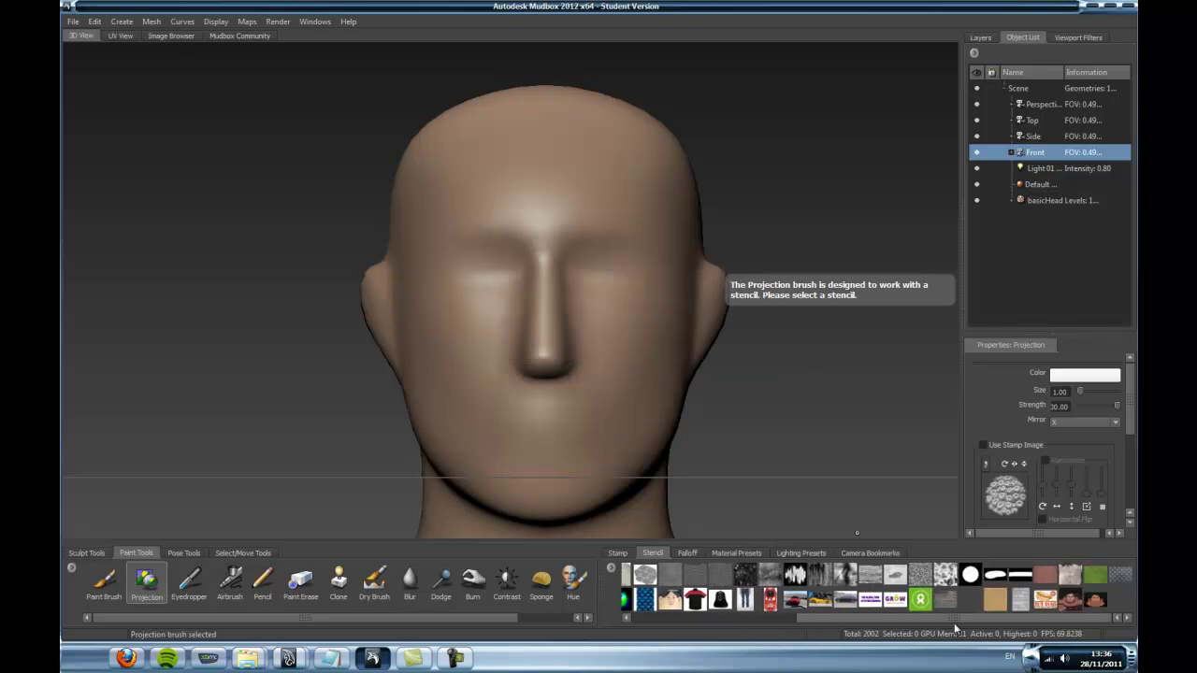
click(1076, 605)
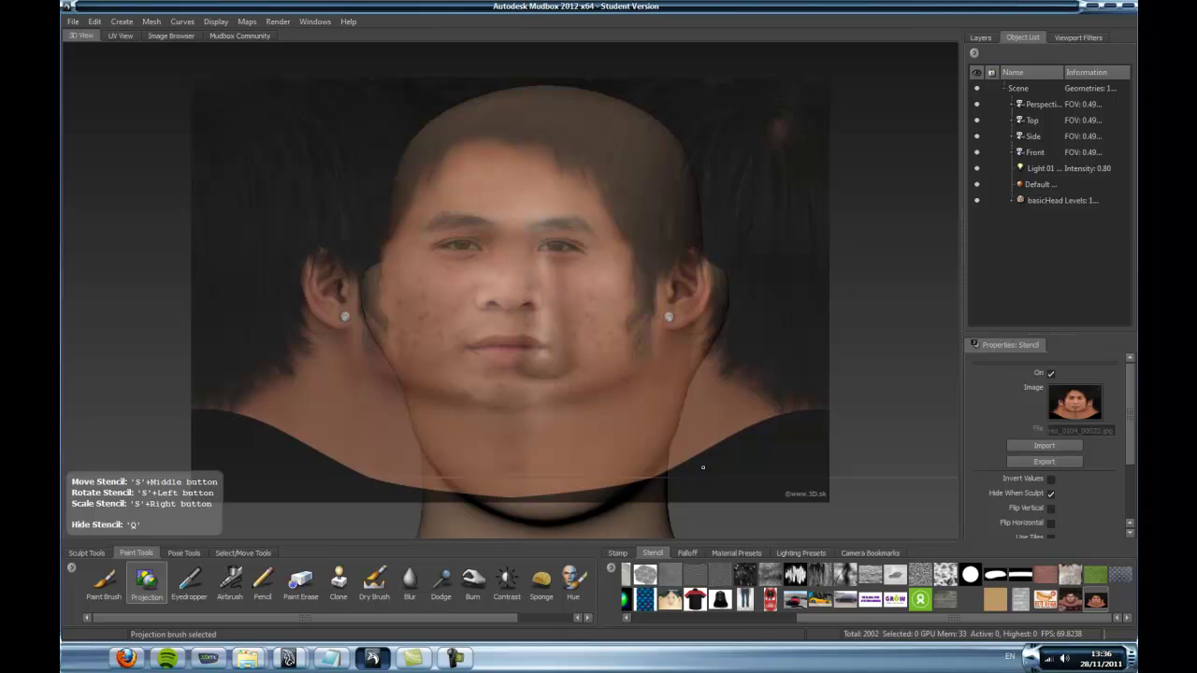
middle_drag(544, 347, 578, 364)
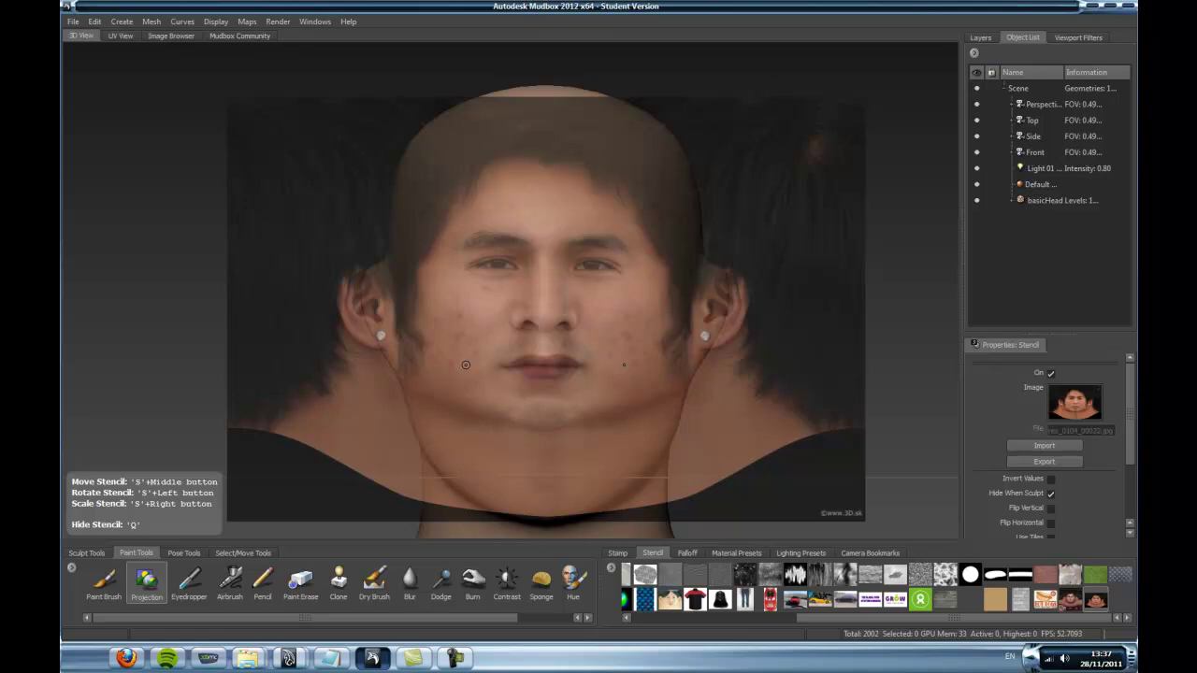
mouse_move(555, 355)
alt+middle_down()
mouse_move(621, 322)
mouse_move(560, 339)
alt+middle_up()
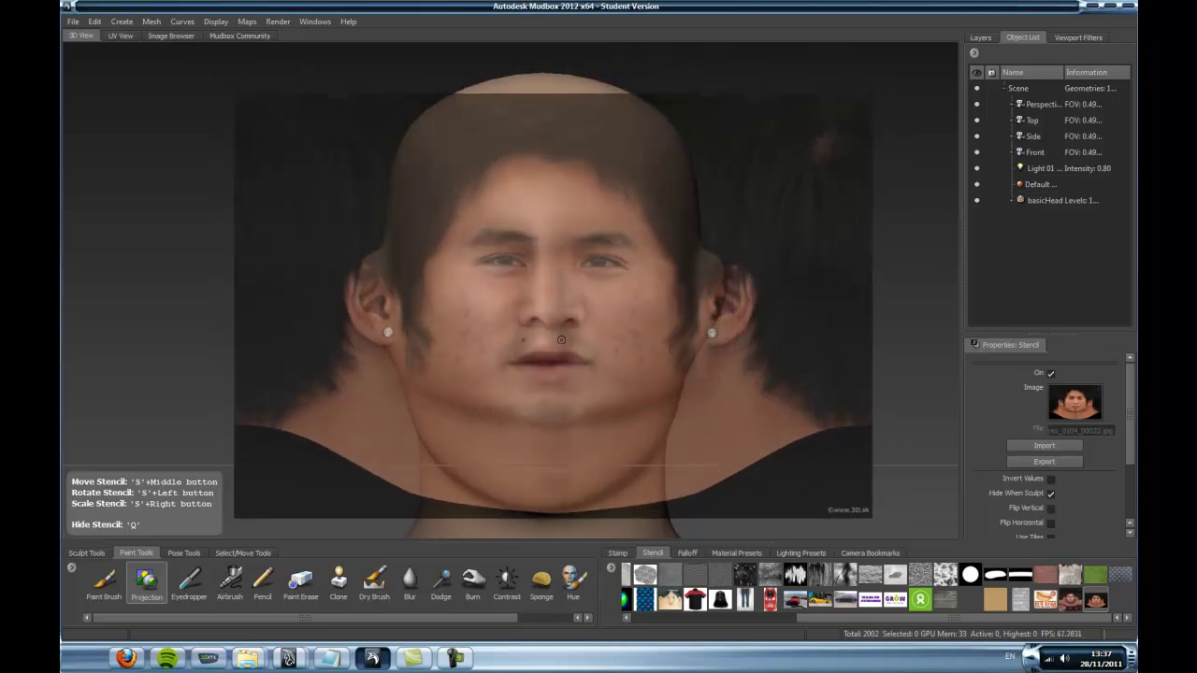
right_drag(561, 342, 569, 355)
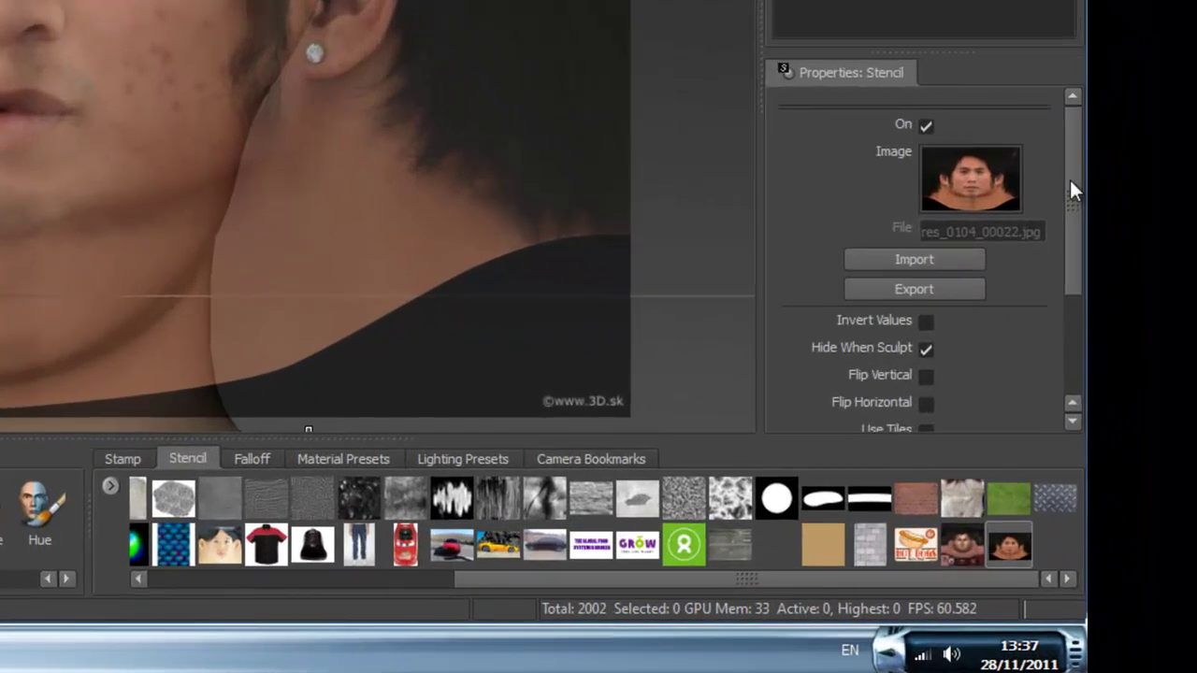
Step: Raise the face stencil's visibility to 1.00 to preview the photo, and settle it at 0.53
drag(1073, 164, 1069, 308)
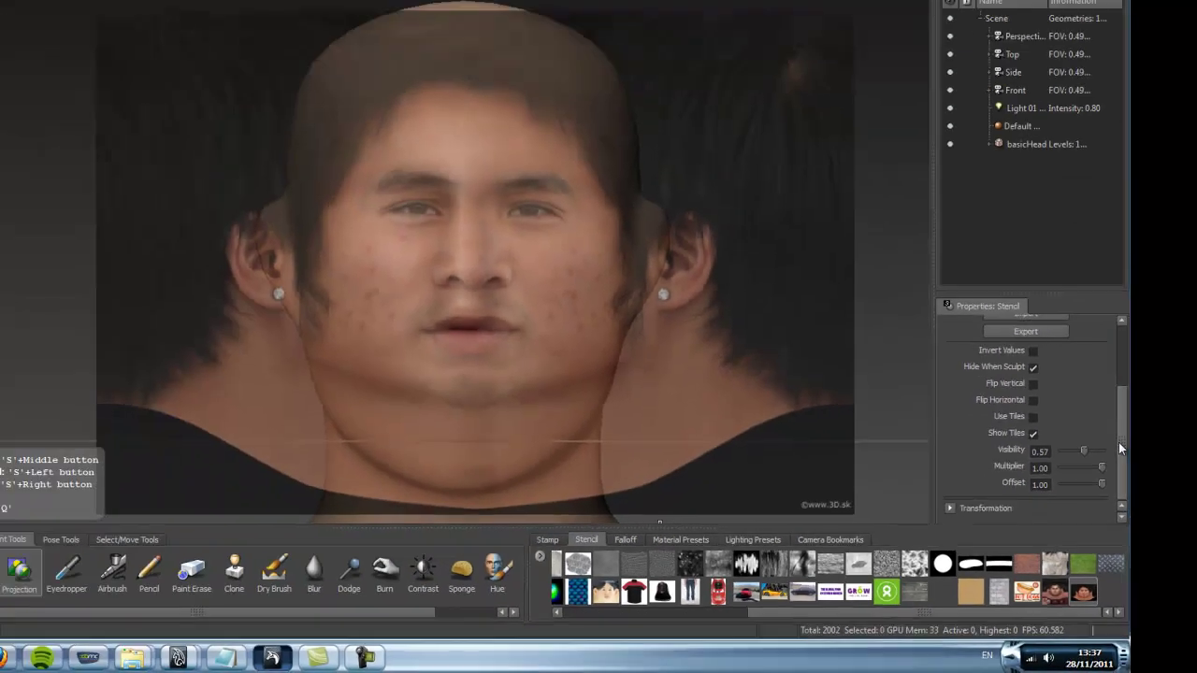
drag(1081, 450, 1110, 452)
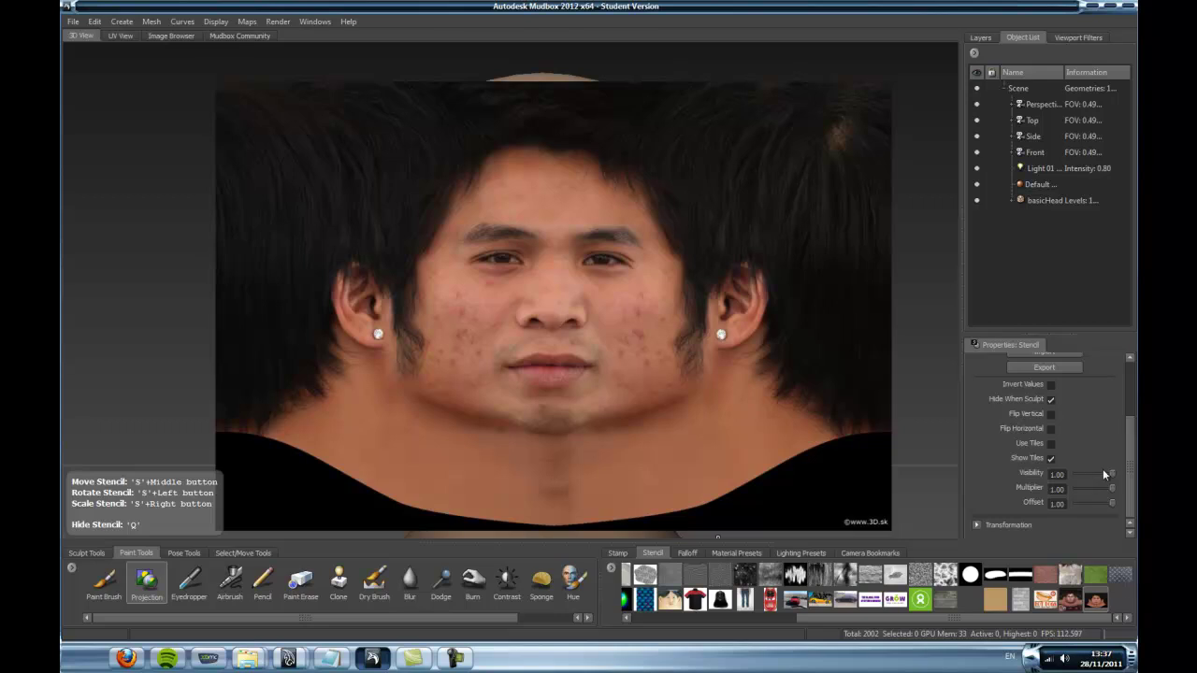
drag(1109, 473, 1092, 477)
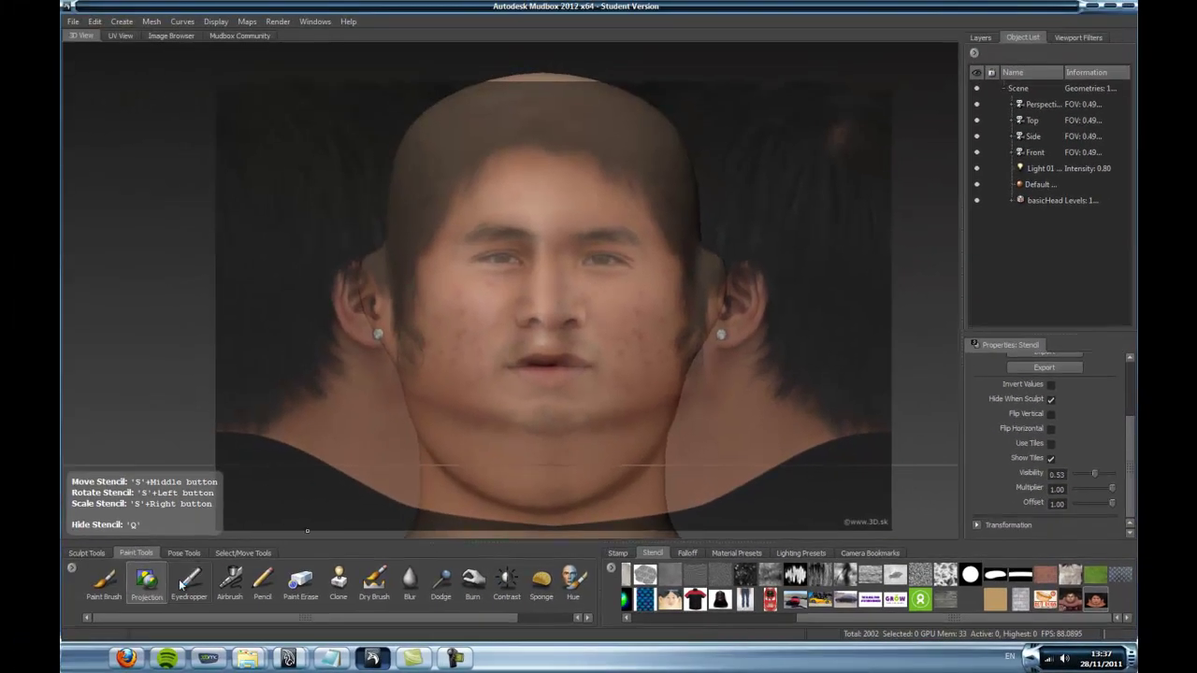
Step: Set the Projection tool's colour to black
click(146, 582)
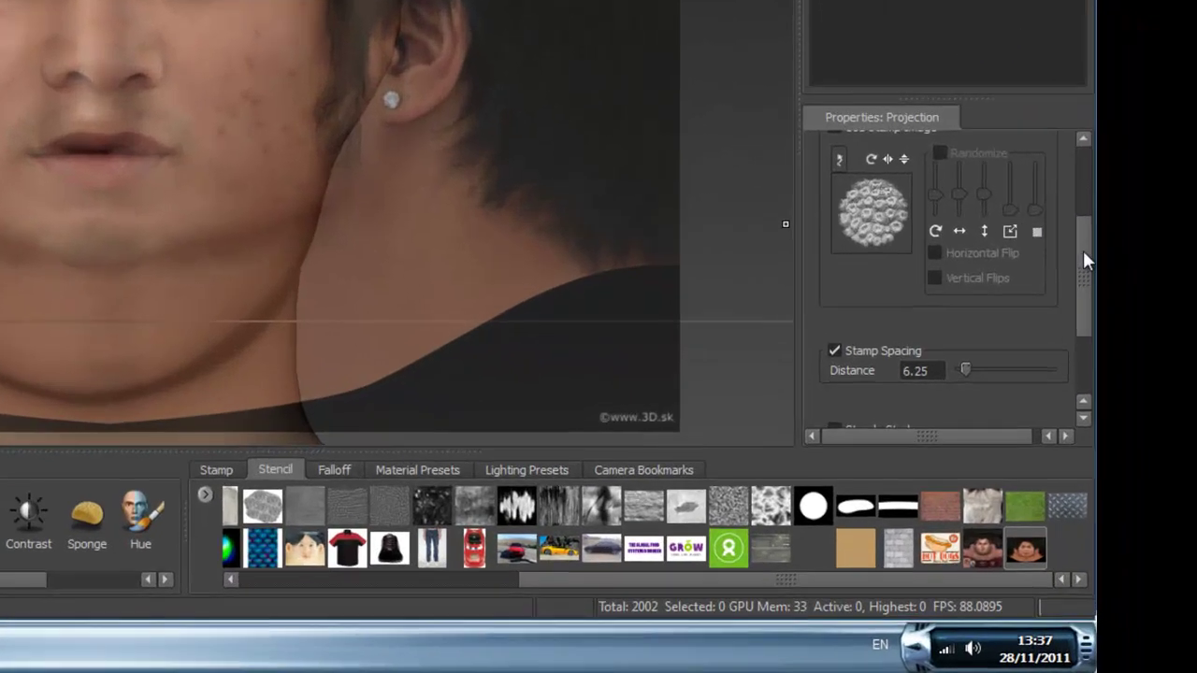
drag(1088, 268, 1096, 197)
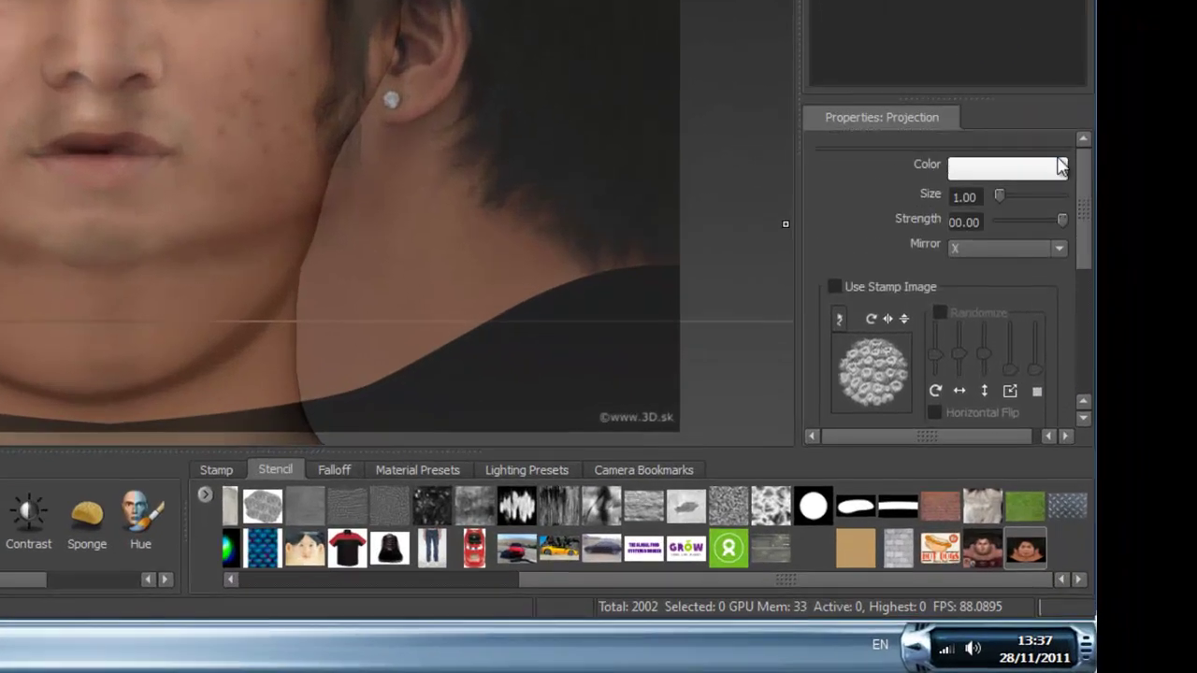
click(1061, 166)
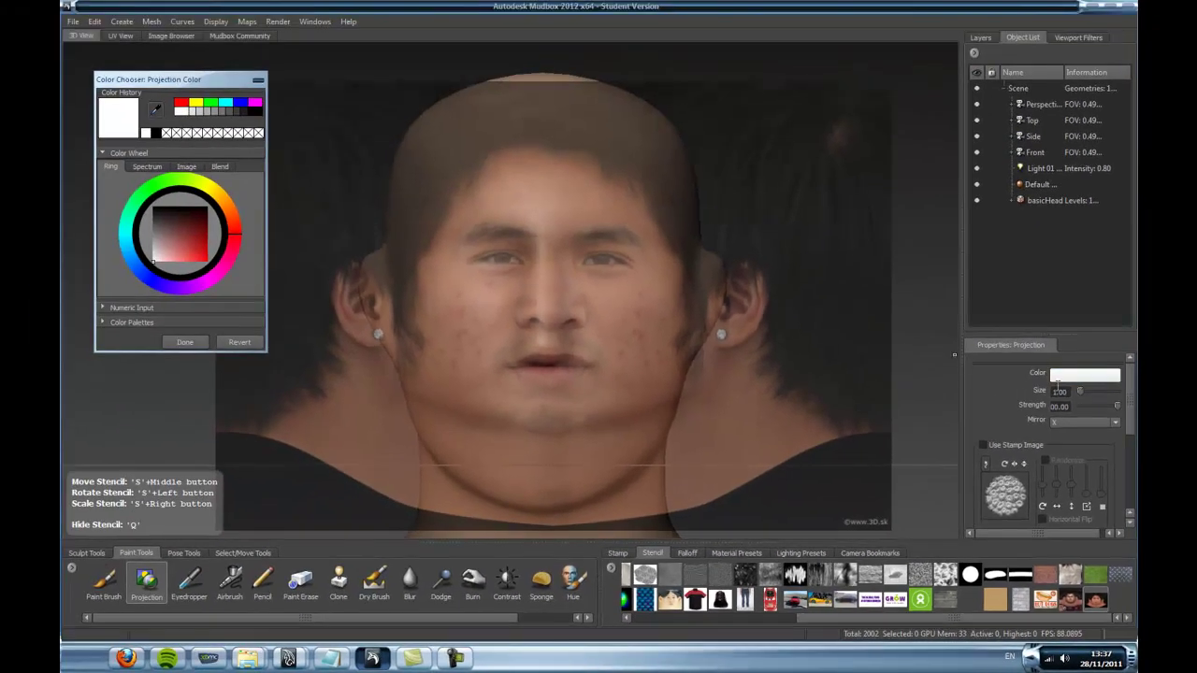
click(155, 209)
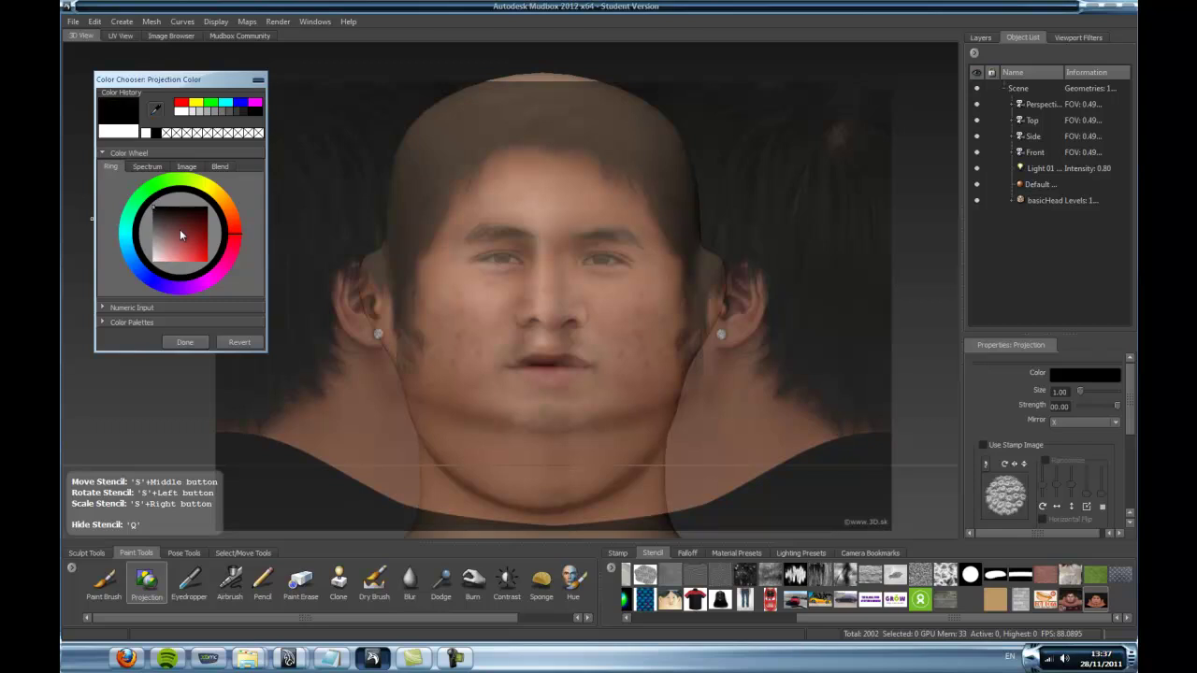
click(185, 342)
Step: Create a paint layer named Face with size 4096, TIFF [8 bit, RGBA] format and the Diffuse channel
click(563, 271)
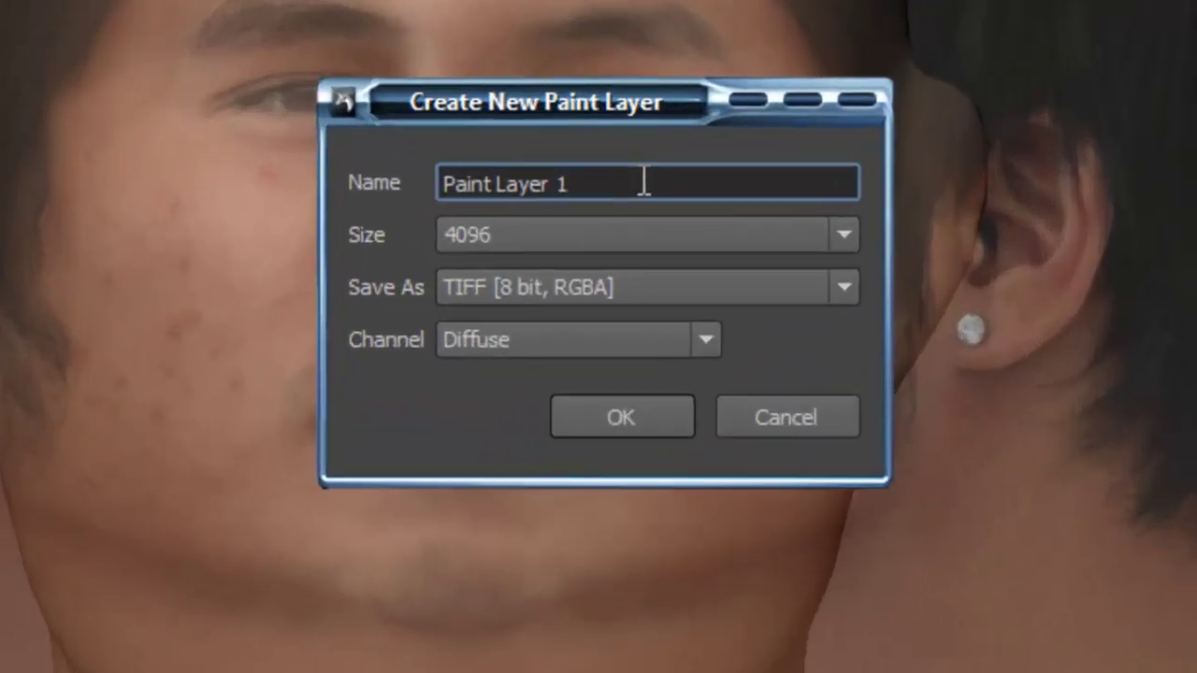
drag(615, 265, 337, 269)
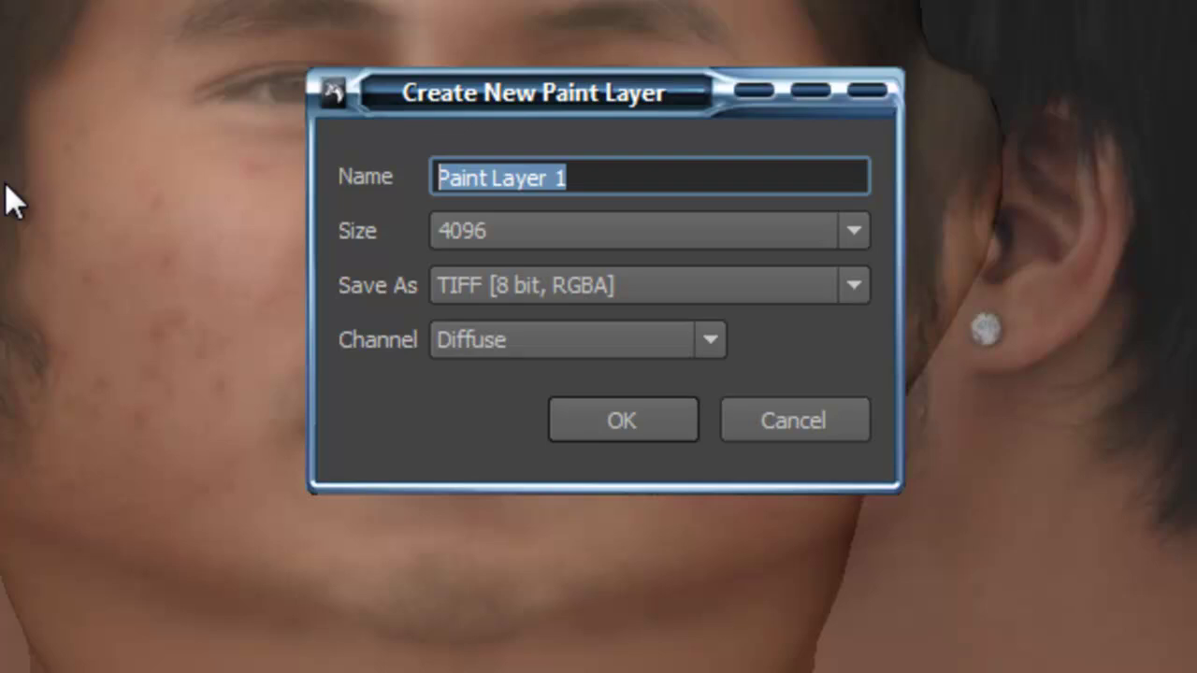
text(Face)
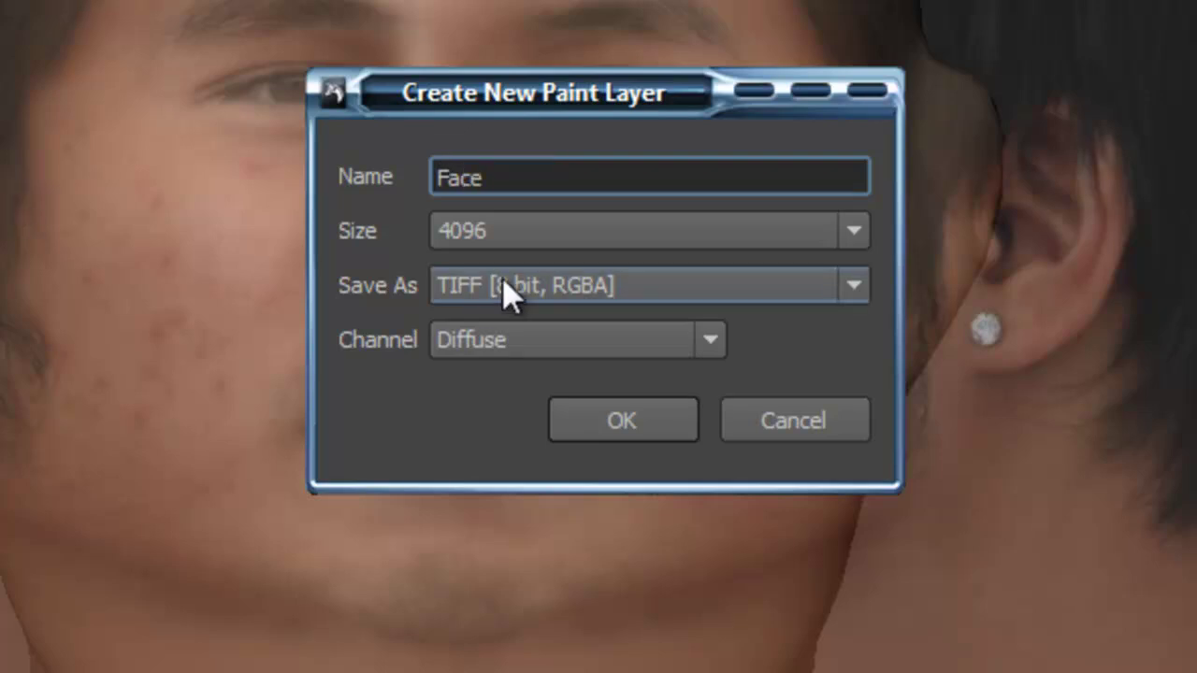
click(516, 237)
click(534, 374)
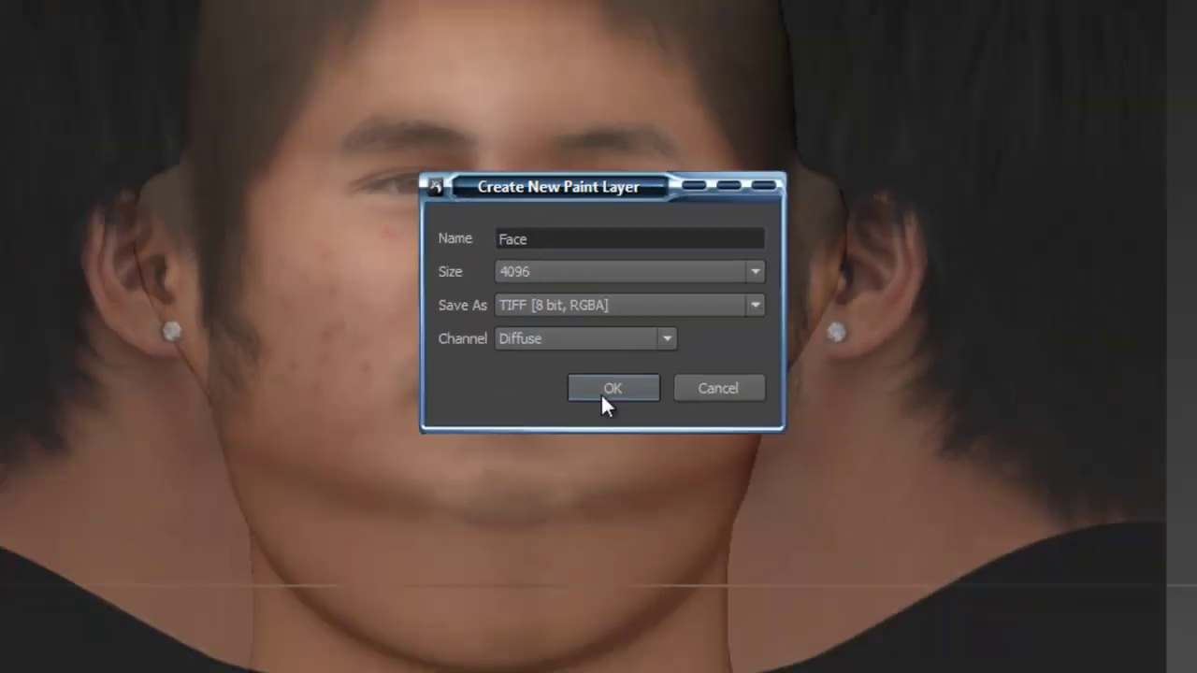
click(622, 420)
Step: Paint dark test strokes around the eyes, undo them, and set the projection colour back to white
mouse_move(594, 265)
mouse_down()
mouse_move(598, 254)
mouse_move(592, 283)
mouse_move(608, 260)
mouse_move(591, 231)
mouse_move(623, 317)
mouse_up()
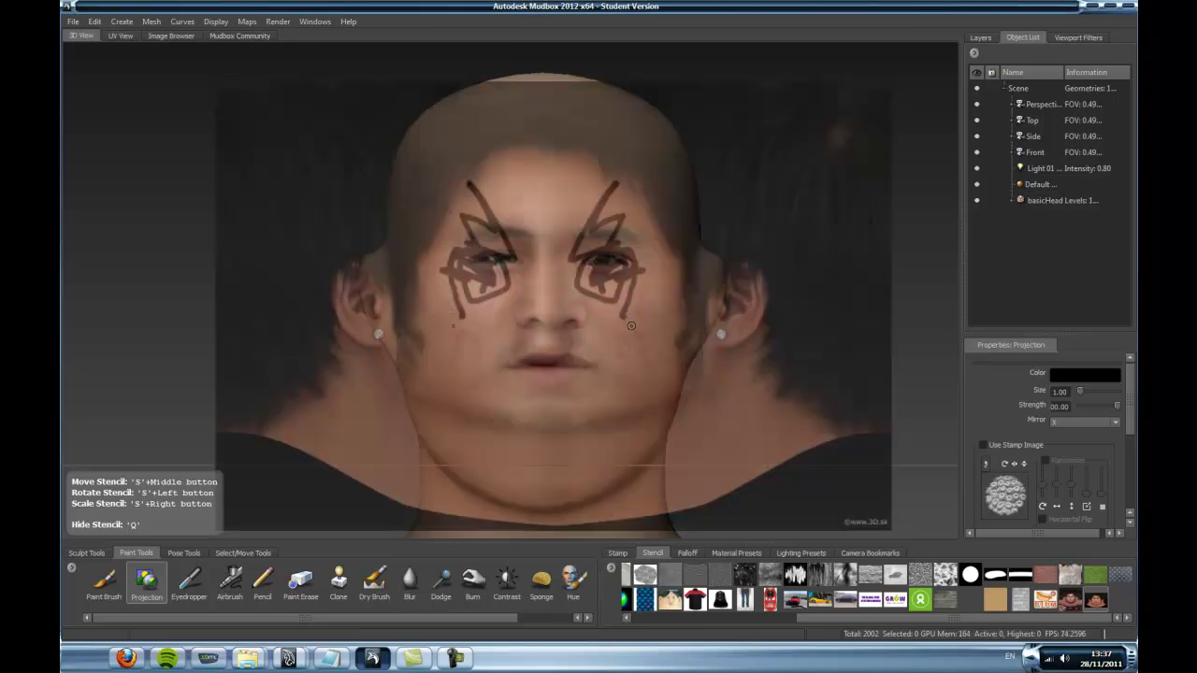
click(1065, 372)
drag(170, 263, 174, 323)
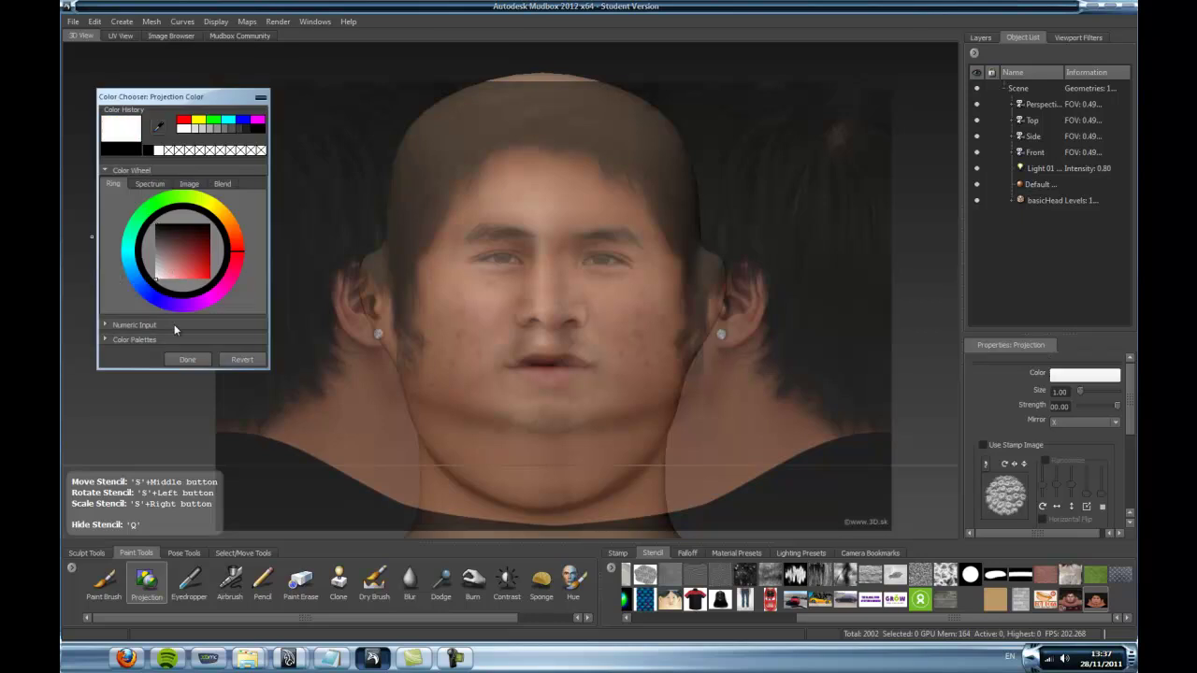
click(192, 360)
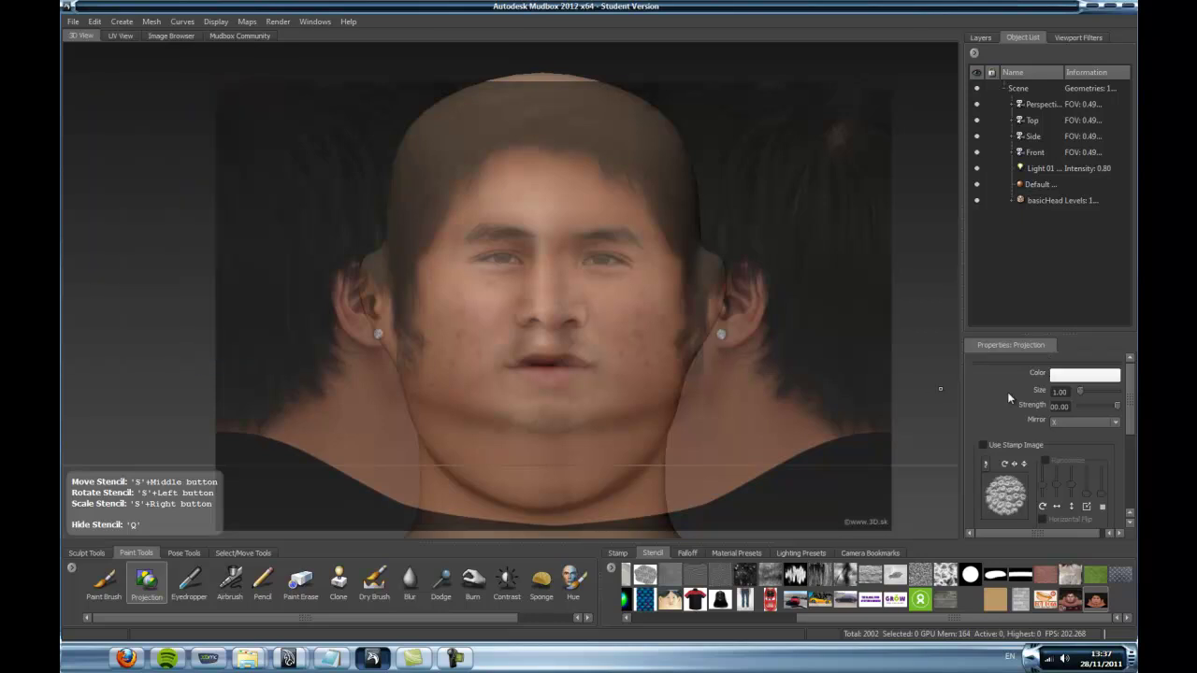
Step: Set the Projection brush size to 40 and lower its strength to about 85
click(1071, 392)
text(40)
key(Return)
drag(1116, 405, 1110, 406)
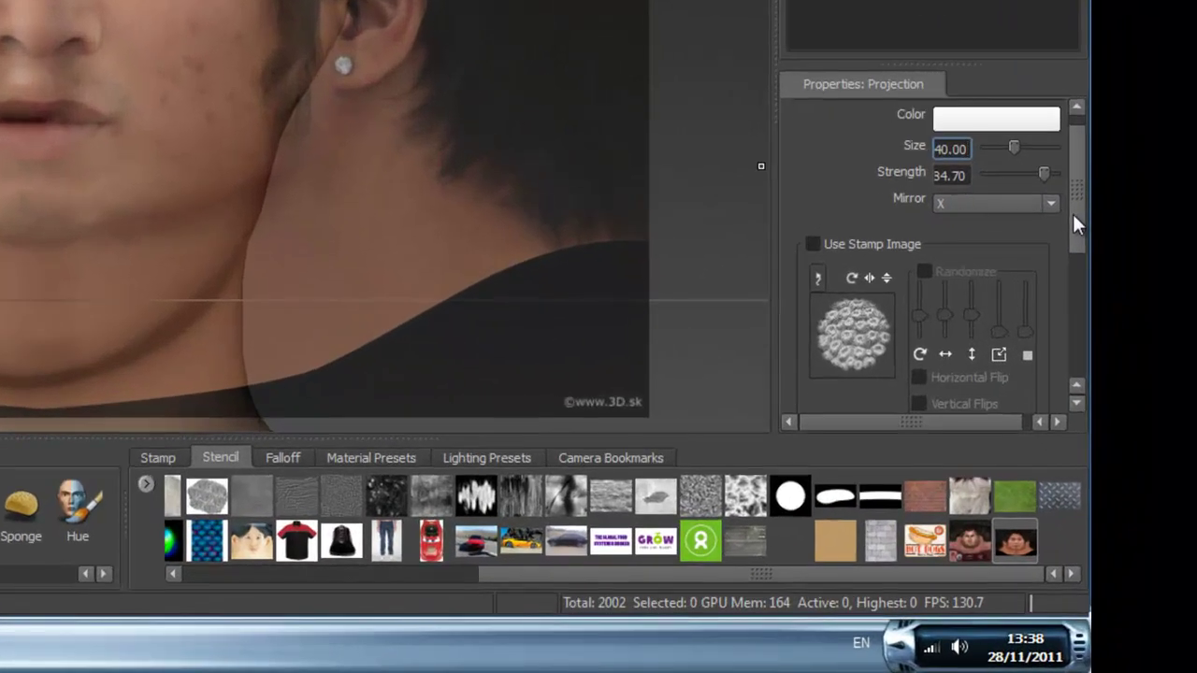
Step: Set the Projection tool's mirror option to X
scroll(1072, 214, up, 1)
click(1037, 221)
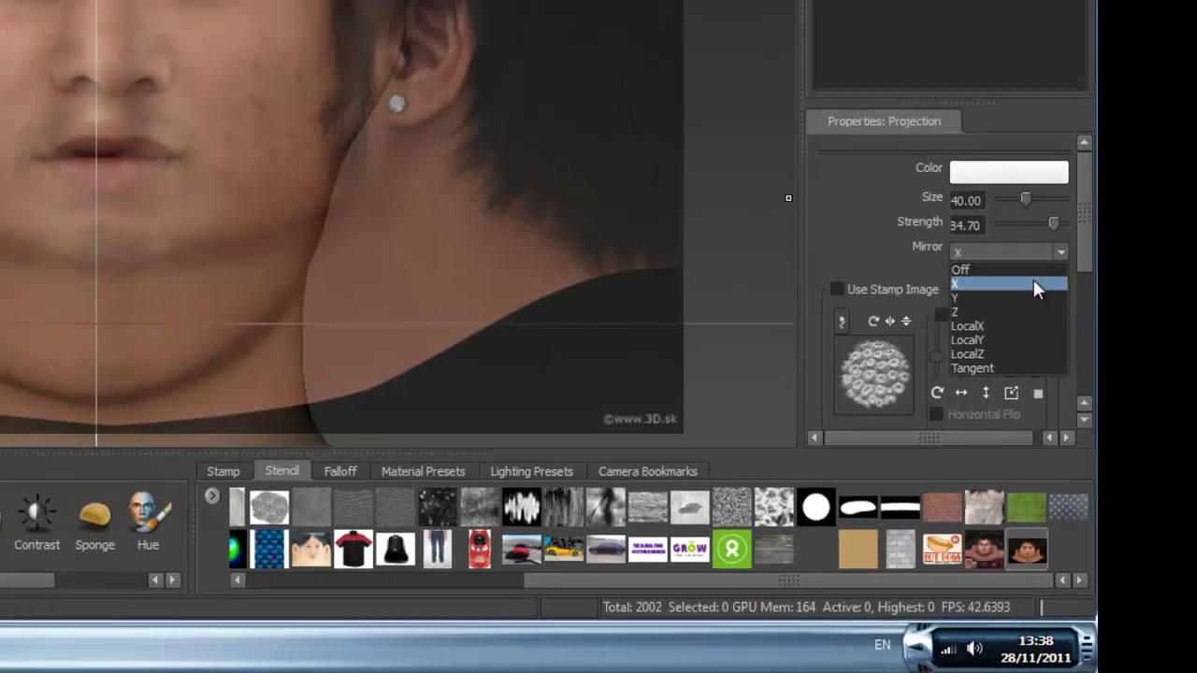
click(1022, 257)
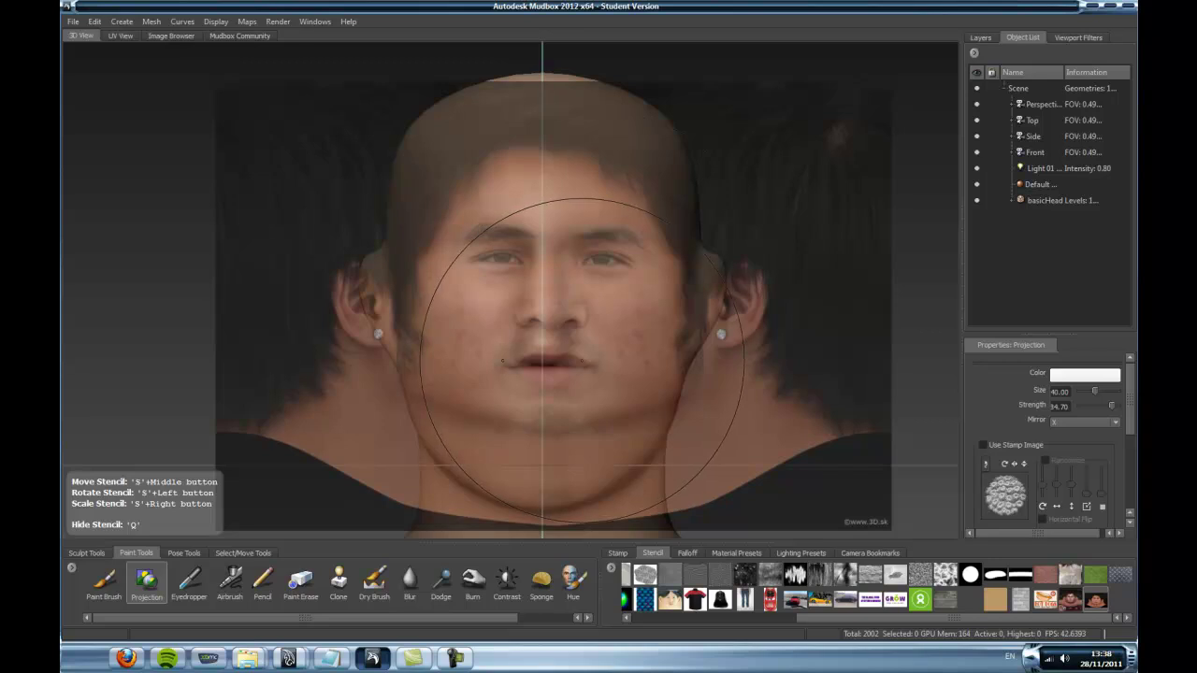
drag(1131, 416, 1126, 467)
scroll(1128, 477, up, 5)
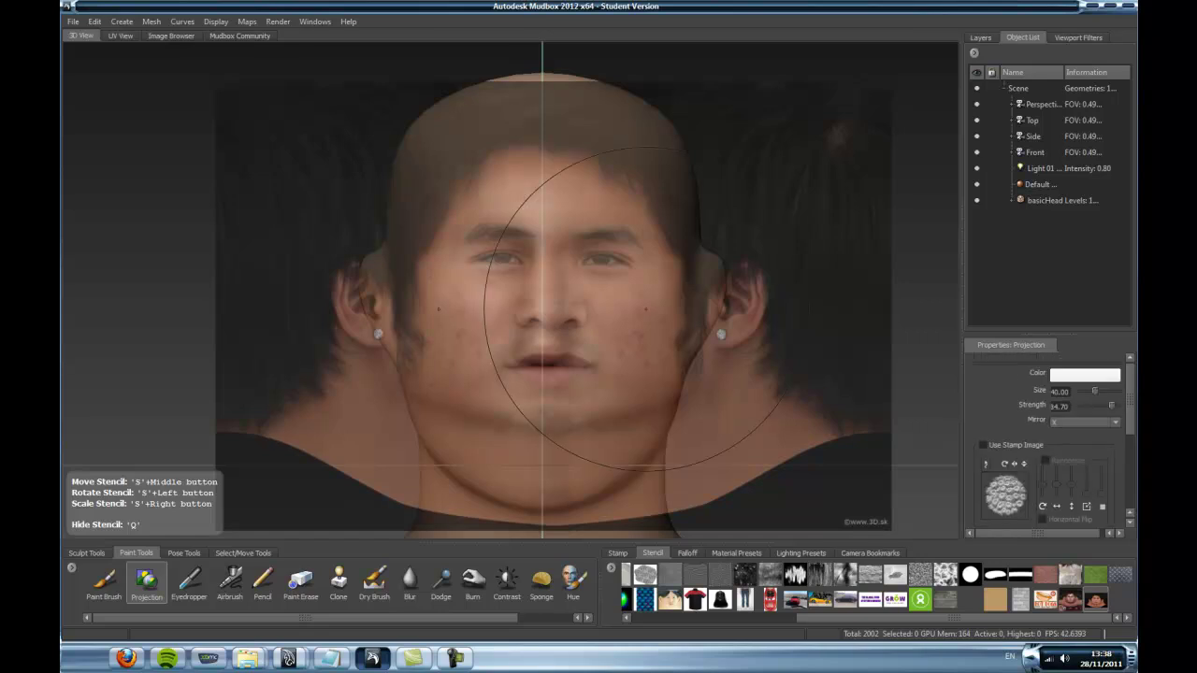
Step: Scale and move the face photo stencil until its eyes, nose and mouth line up with the front of the head
key(q)
key(q)
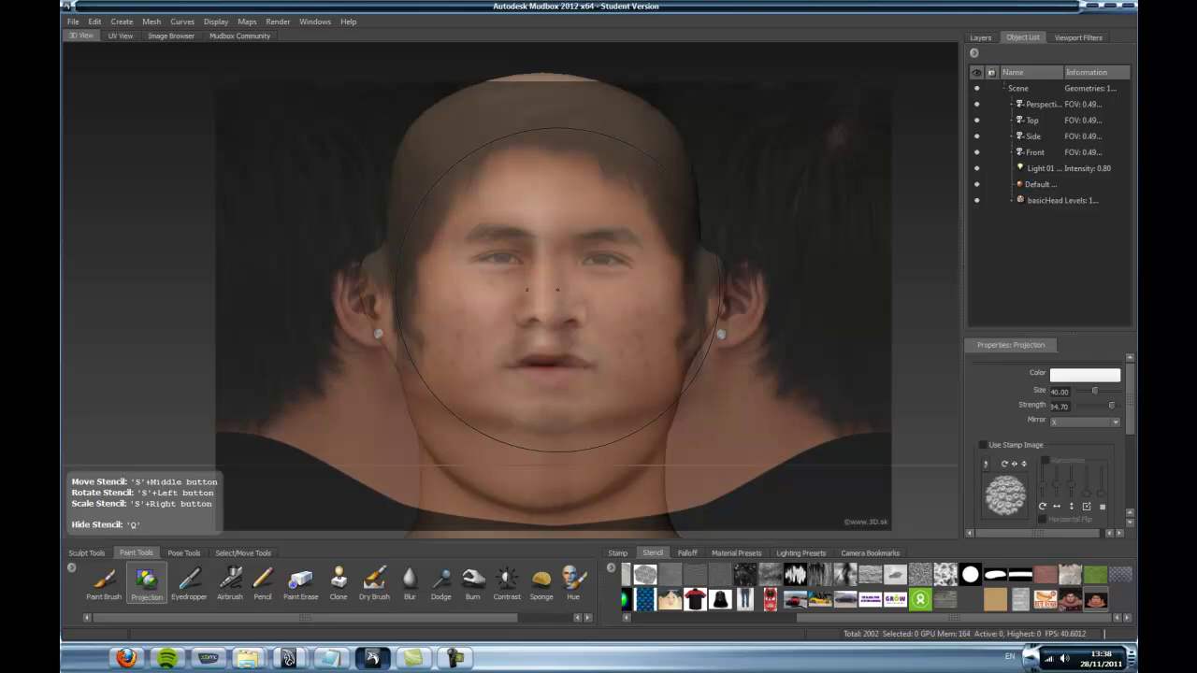
mouse_move(567, 286)
middle_down()
mouse_move(541, 310)
mouse_move(552, 291)
mouse_move(558, 310)
middle_up()
right_drag(559, 311, 575, 329)
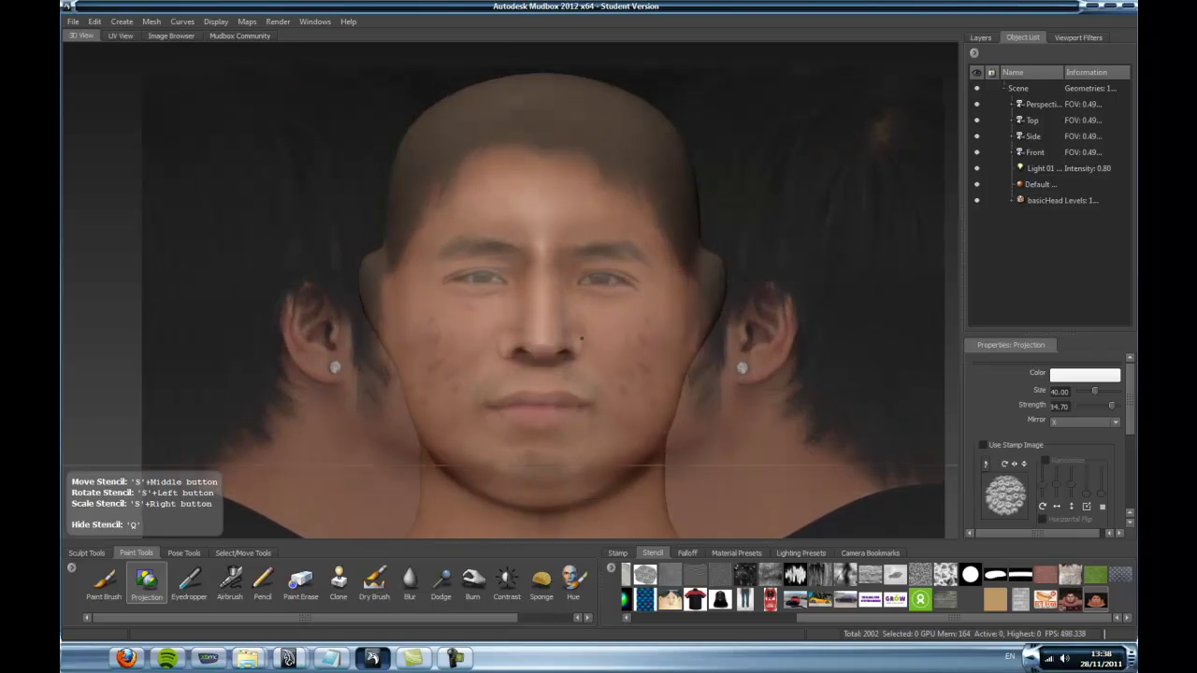
right_drag(581, 339, 579, 332)
middle_drag(579, 330, 582, 325)
right_drag(582, 325, 587, 334)
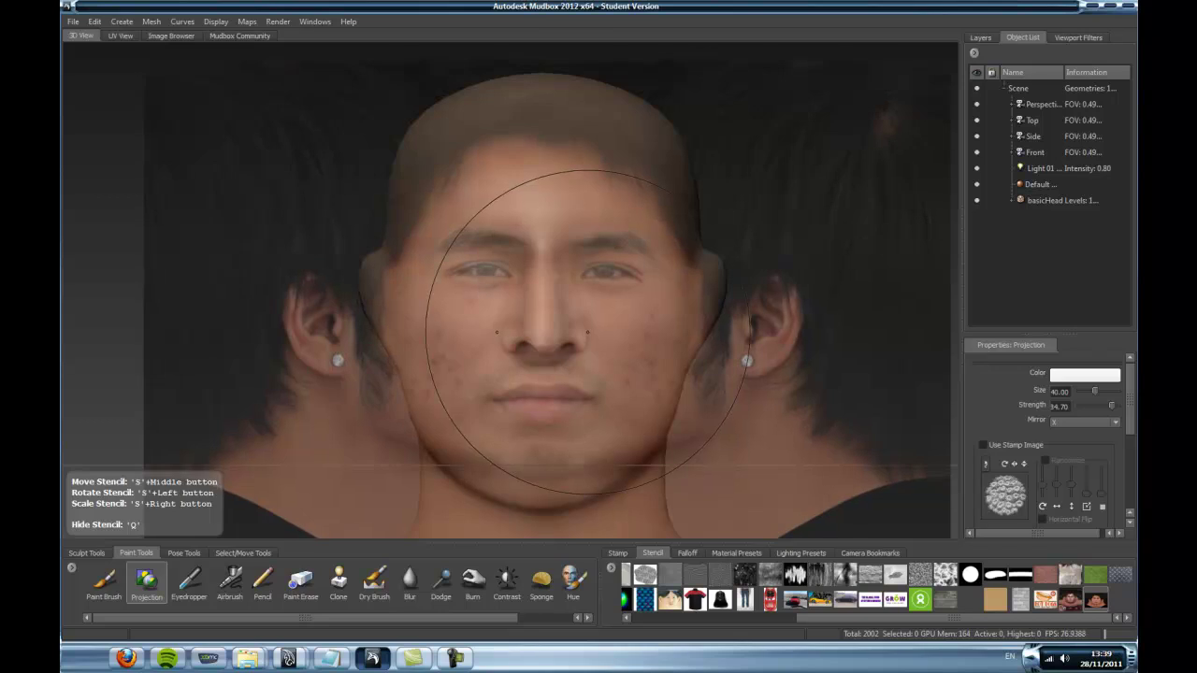
middle_drag(587, 334, 586, 336)
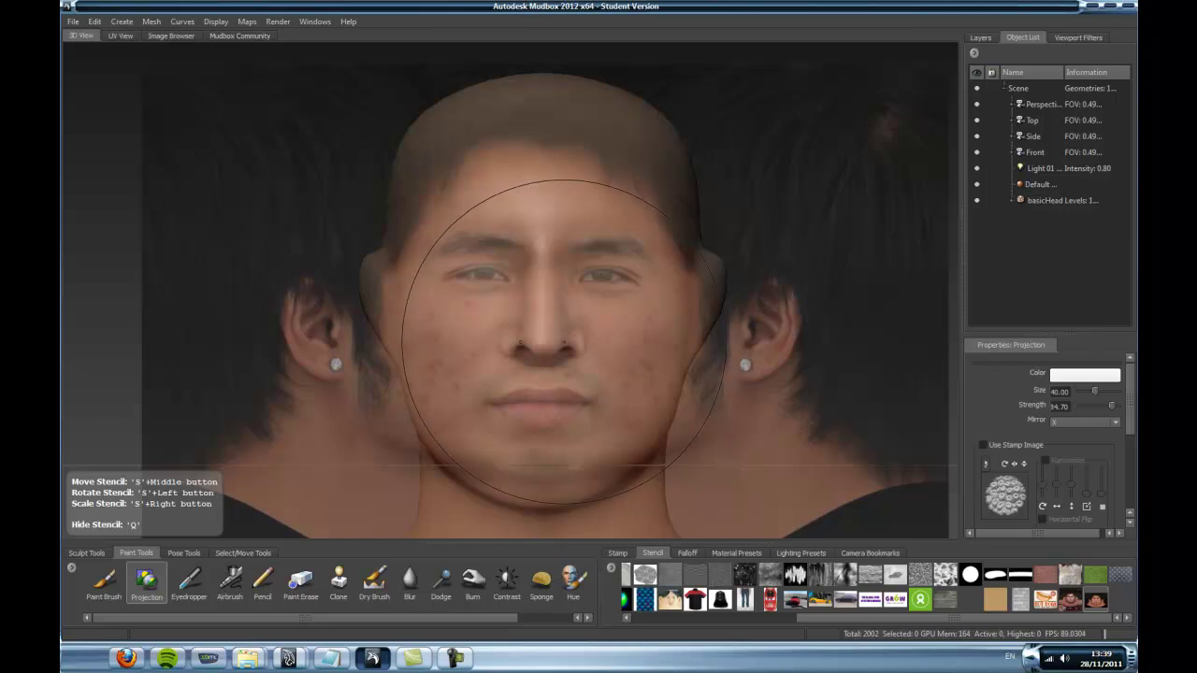
Step: Try projecting the photo over the entire front of the head, including the ears, with the size 40 brush
key(q)
mouse_move(586, 309)
mouse_down()
mouse_move(607, 196)
mouse_move(579, 384)
mouse_move(561, 416)
mouse_move(596, 399)
mouse_up()
mouse_move(628, 207)
mouse_down()
mouse_move(585, 106)
mouse_move(645, 159)
mouse_move(697, 244)
mouse_move(703, 295)
mouse_up()
key(q)
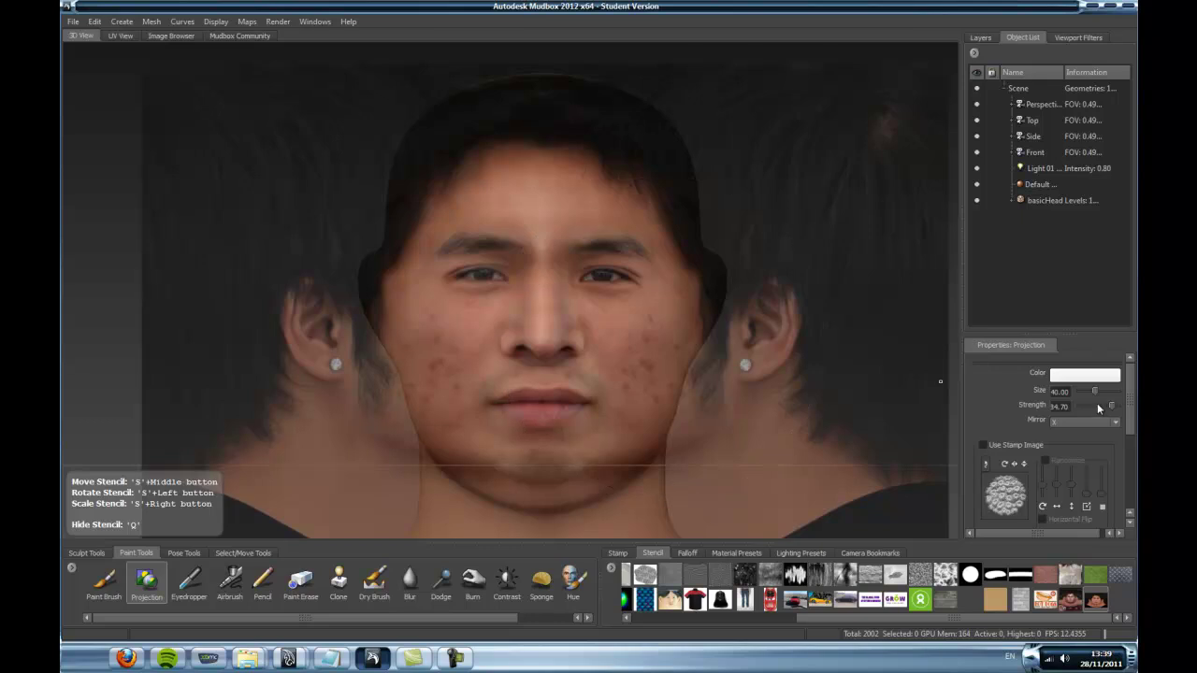
Step: Set the Projection brush size to 4 and undo the large-brush projection
click(1059, 392)
key(q)
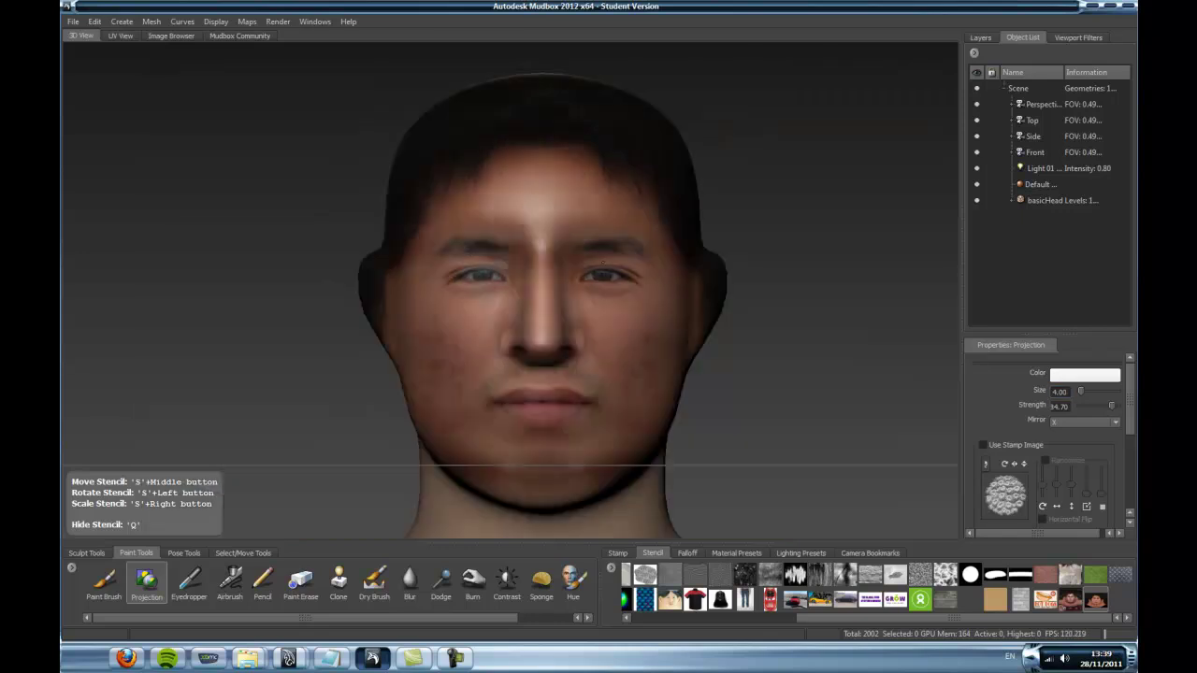
key(q)
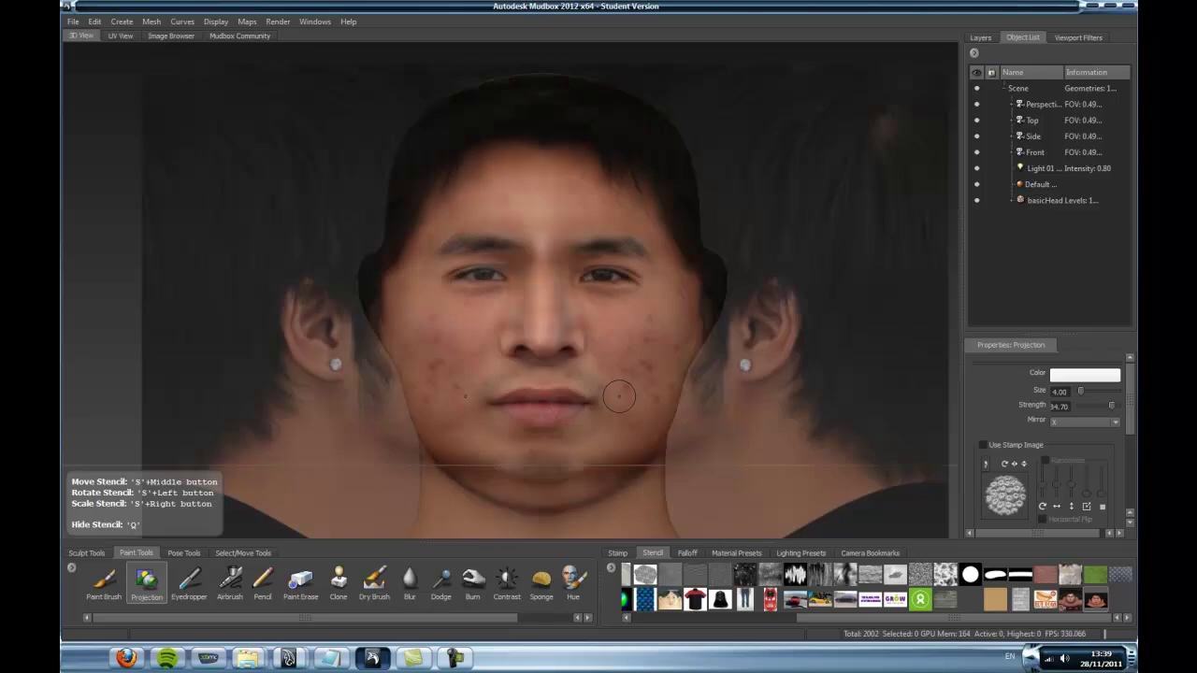
key(ctrl+z)
Step: Project the photo onto the face and front hair with small strokes, leaving the ears unpainted
key(q)
mouse_move(601, 275)
mouse_down()
mouse_move(581, 289)
mouse_move(566, 225)
mouse_move(544, 228)
mouse_move(556, 279)
mouse_move(598, 241)
mouse_move(591, 217)
mouse_move(659, 241)
mouse_move(662, 262)
mouse_move(665, 245)
mouse_move(598, 204)
mouse_move(547, 198)
mouse_move(545, 83)
mouse_move(564, 120)
mouse_move(589, 103)
mouse_move(568, 146)
mouse_move(593, 163)
mouse_move(574, 107)
mouse_up()
mouse_move(574, 175)
mouse_down()
mouse_move(622, 121)
mouse_move(654, 131)
mouse_move(678, 169)
mouse_move(673, 238)
mouse_move(658, 228)
mouse_move(677, 285)
mouse_move(697, 271)
mouse_move(689, 323)
mouse_move(627, 295)
mouse_move(589, 302)
mouse_move(557, 348)
mouse_move(566, 368)
mouse_move(580, 318)
mouse_move(627, 342)
mouse_move(594, 363)
mouse_move(662, 319)
mouse_move(562, 390)
mouse_move(544, 386)
mouse_move(561, 500)
mouse_move(603, 473)
mouse_move(575, 465)
mouse_move(581, 417)
mouse_move(589, 438)
mouse_move(617, 402)
mouse_move(610, 442)
mouse_move(670, 322)
mouse_up()
mouse_move(607, 429)
mouse_down()
mouse_move(605, 462)
mouse_move(637, 392)
mouse_move(625, 469)
mouse_move(613, 470)
mouse_move(658, 374)
mouse_move(642, 449)
mouse_up()
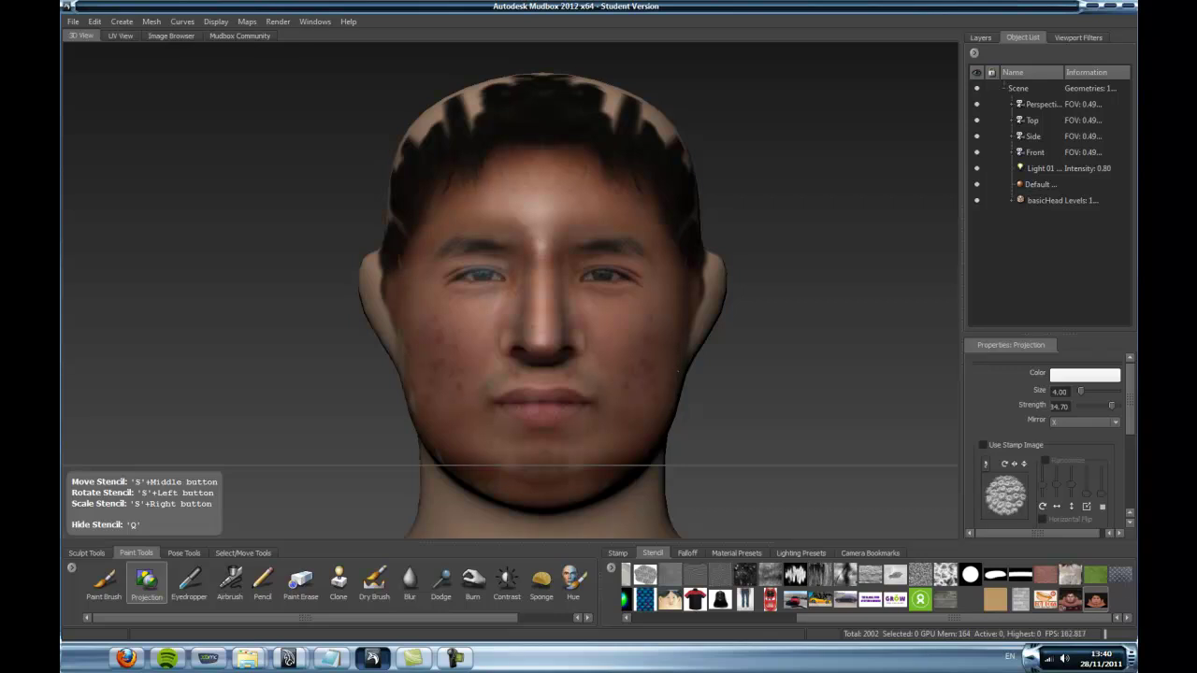
key(q)
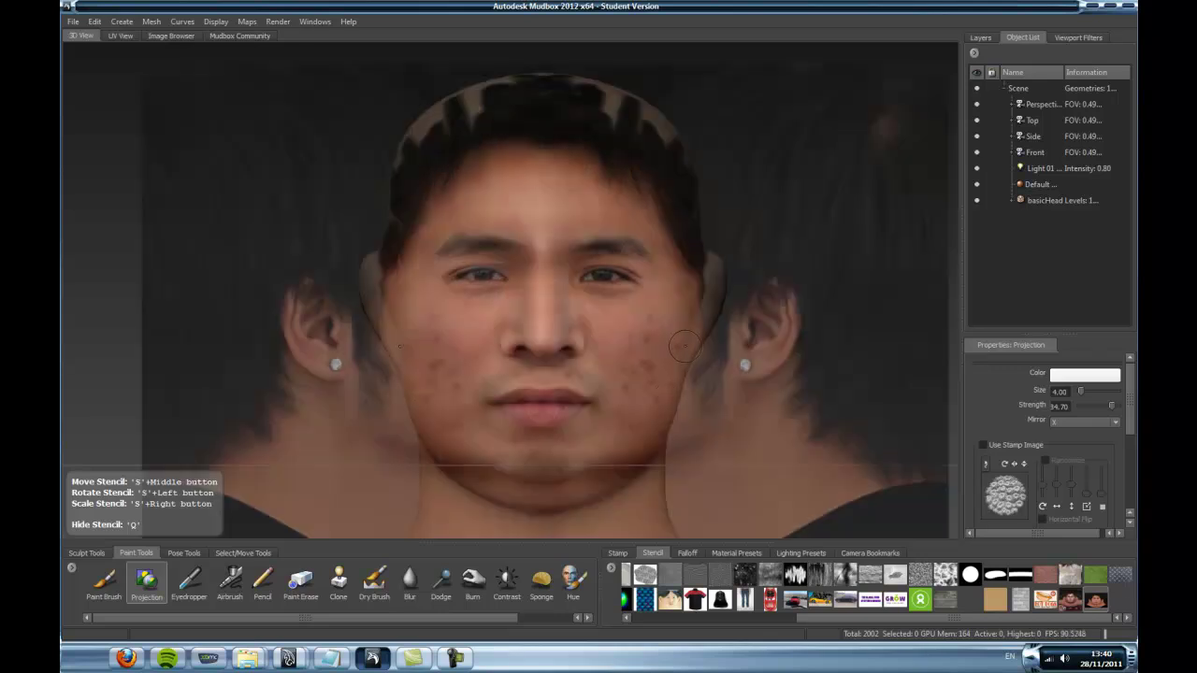
Step: Project the photo's hair onto the bare patches along the sides and upper edge of the head
key(q)
drag(678, 262, 700, 224)
drag(686, 145, 645, 114)
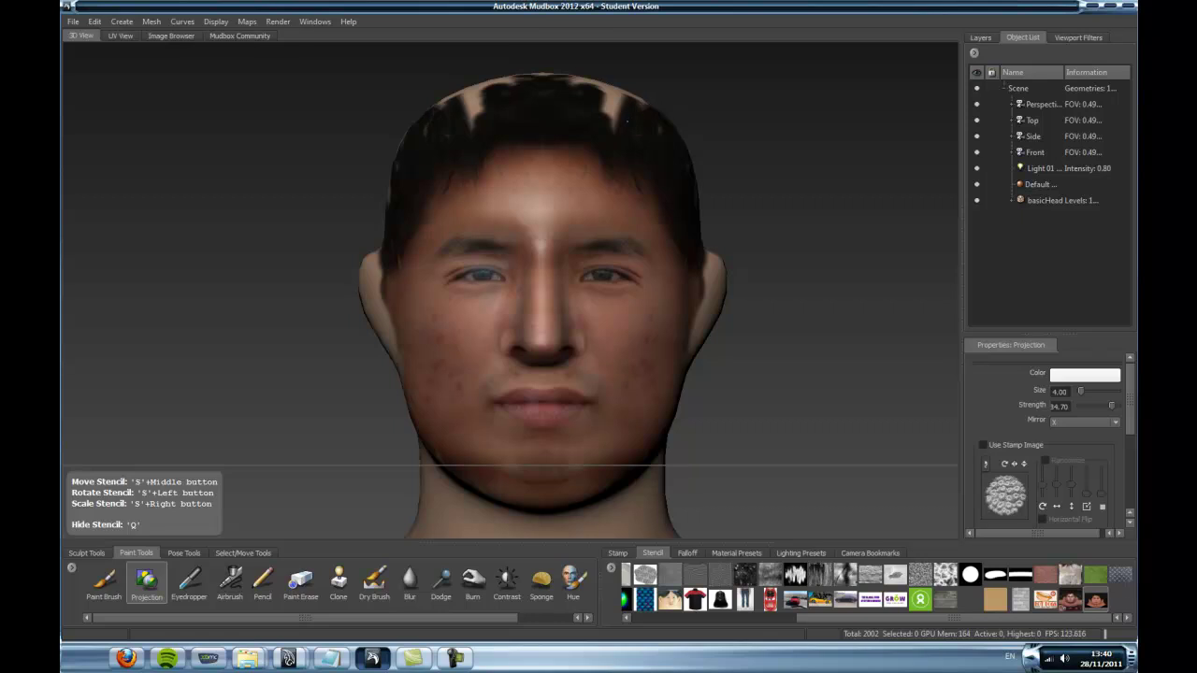
key(q)
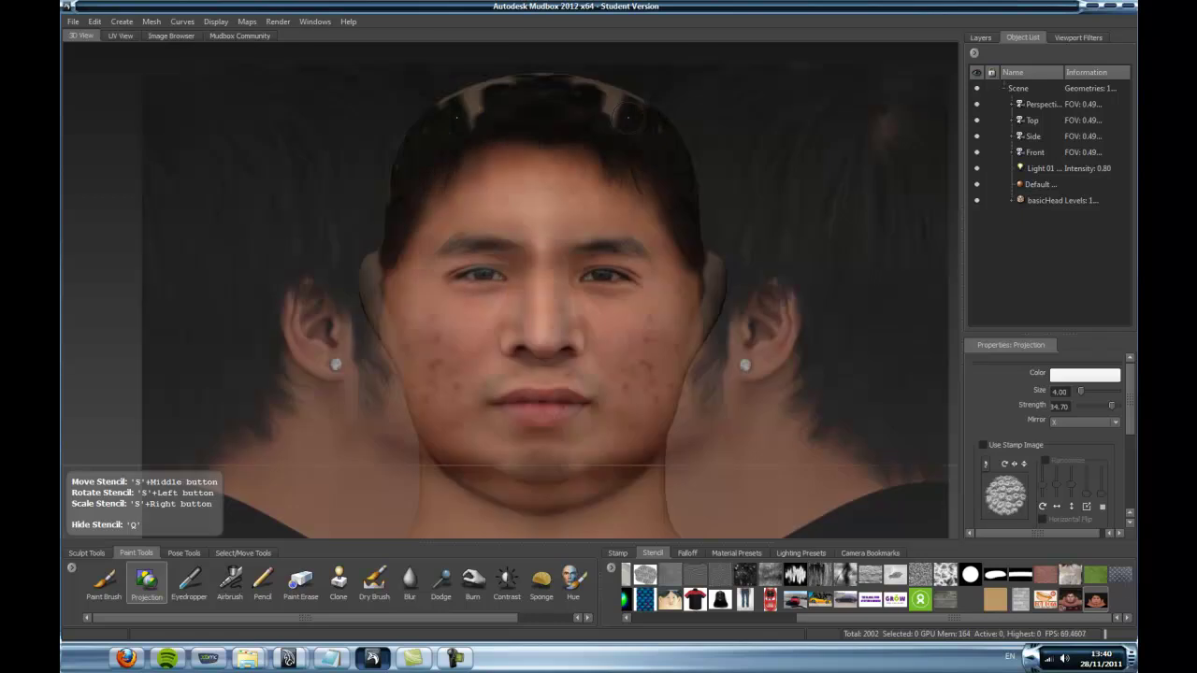
key(q)
drag(617, 121, 629, 114)
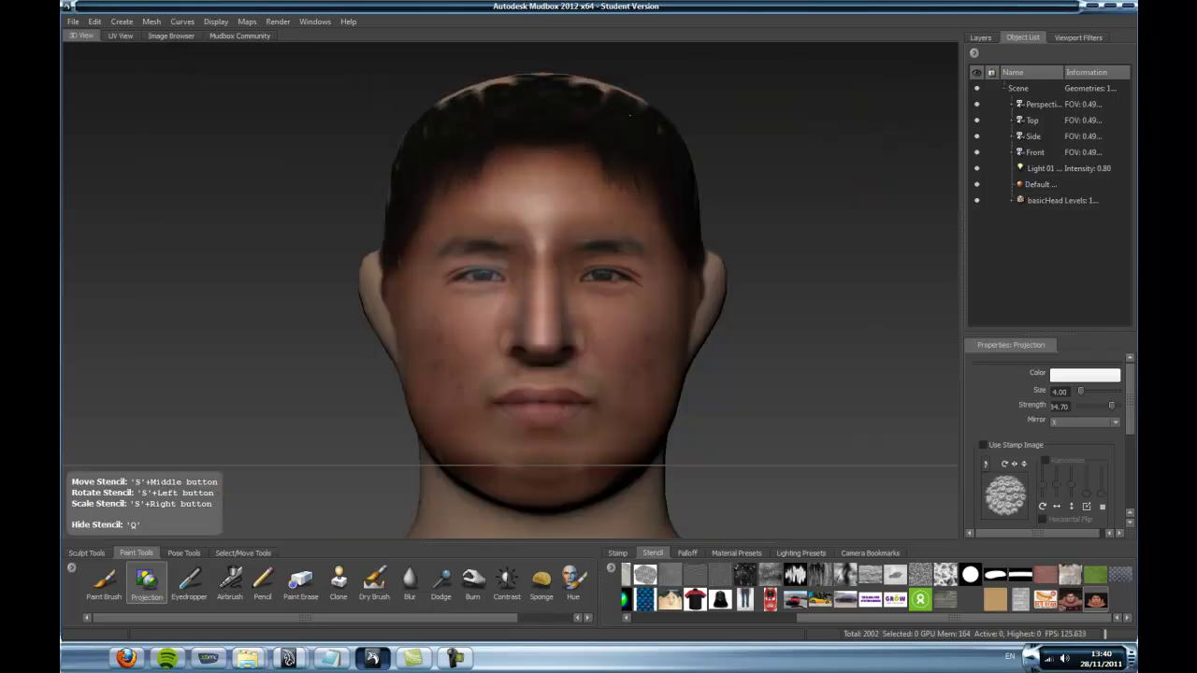
Step: Readjust the stencil's scale to the face and project hair onto the remaining bare spots along the crown
key(q)
right_drag(748, 391, 677, 391)
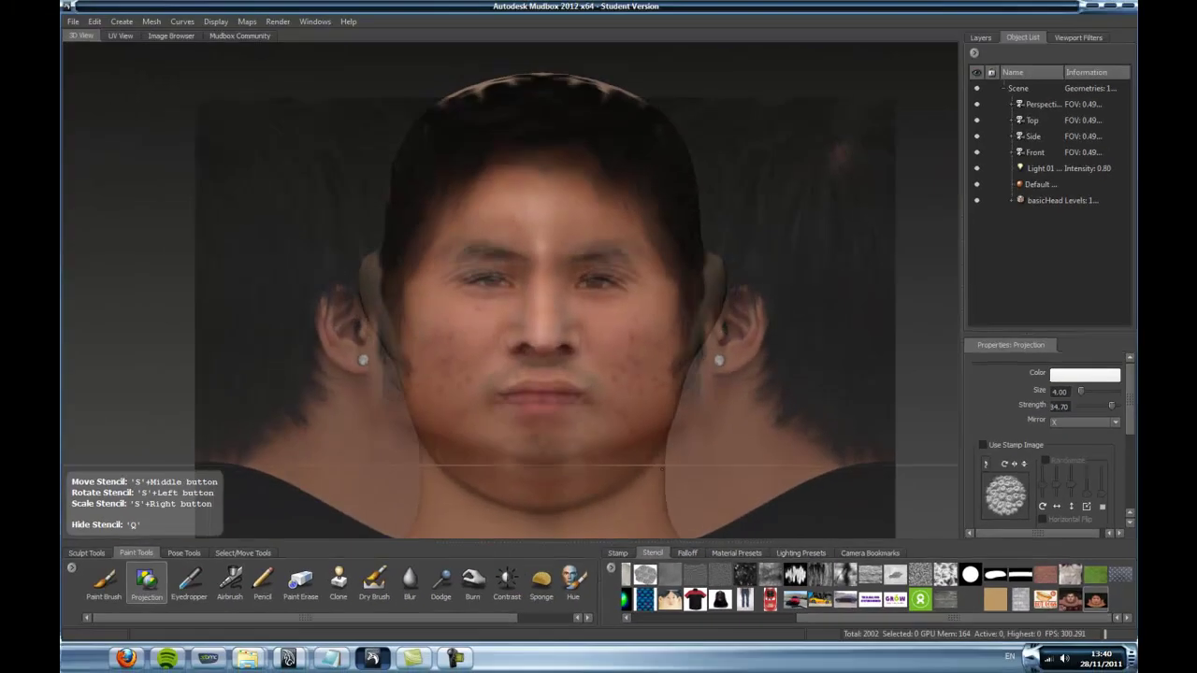
right_drag(627, 489, 678, 489)
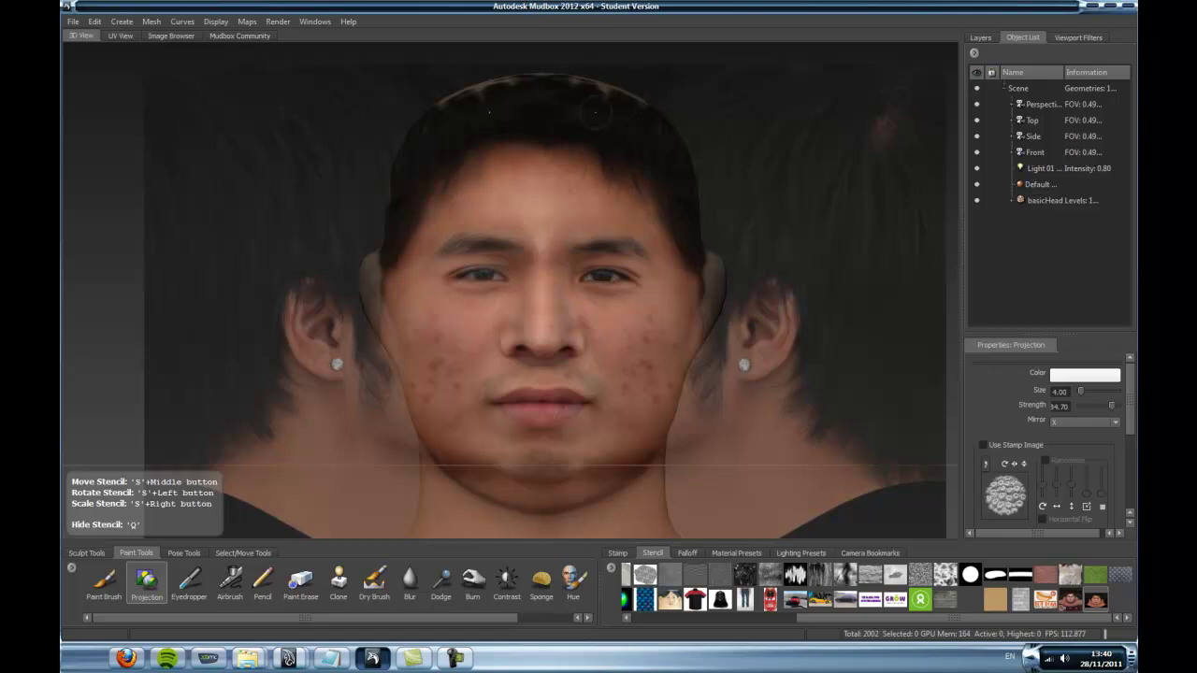
key(q)
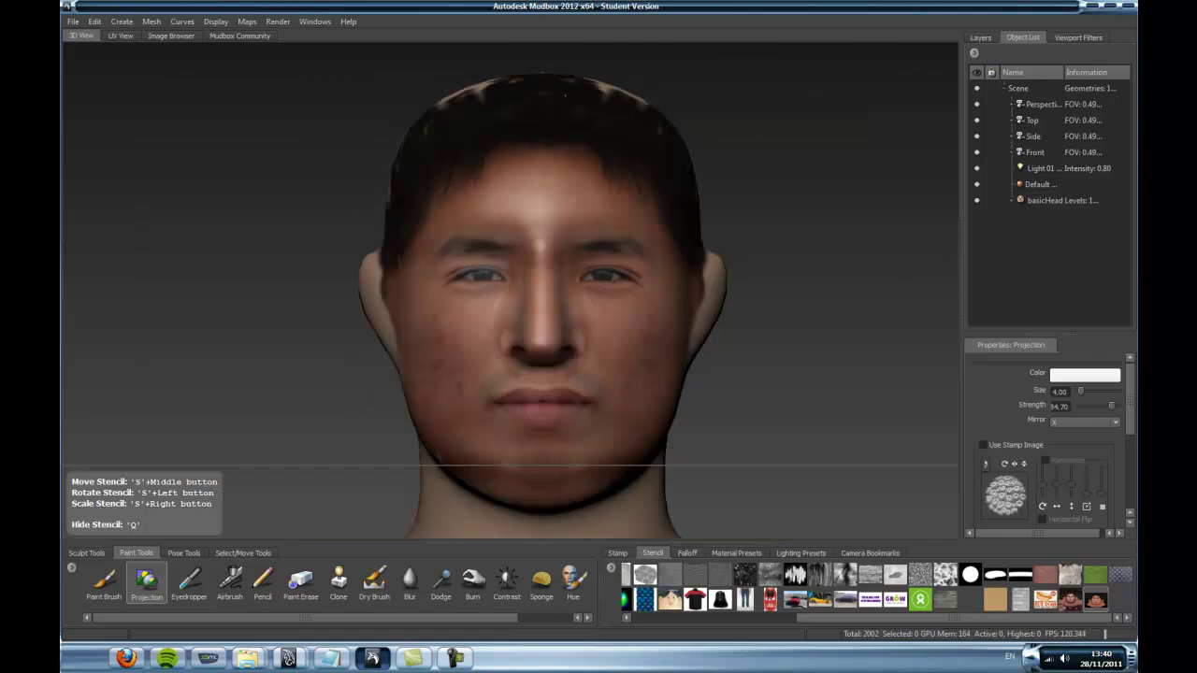
drag(579, 79, 609, 92)
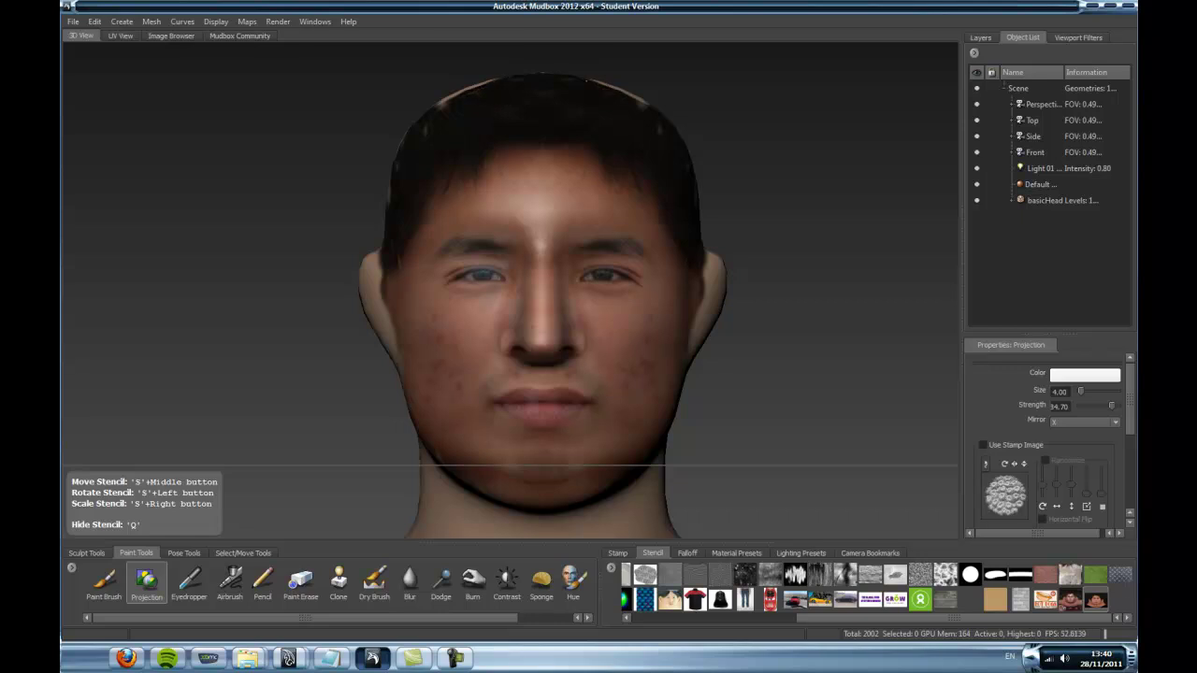
drag(625, 92, 655, 99)
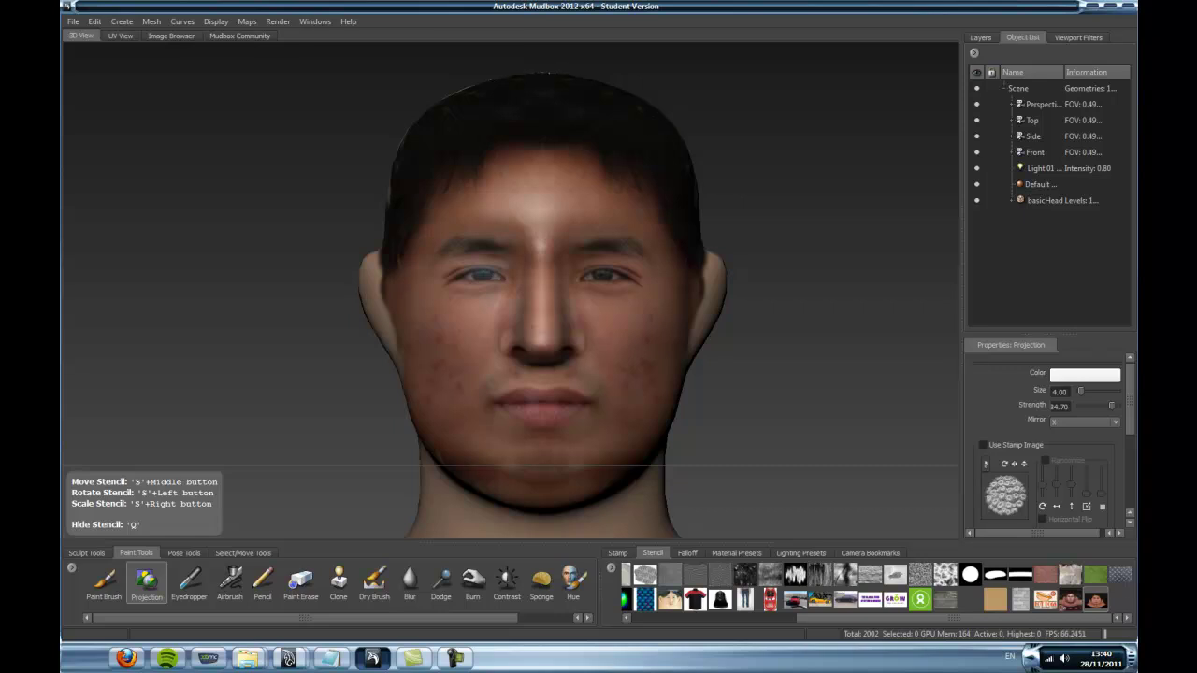
key(q)
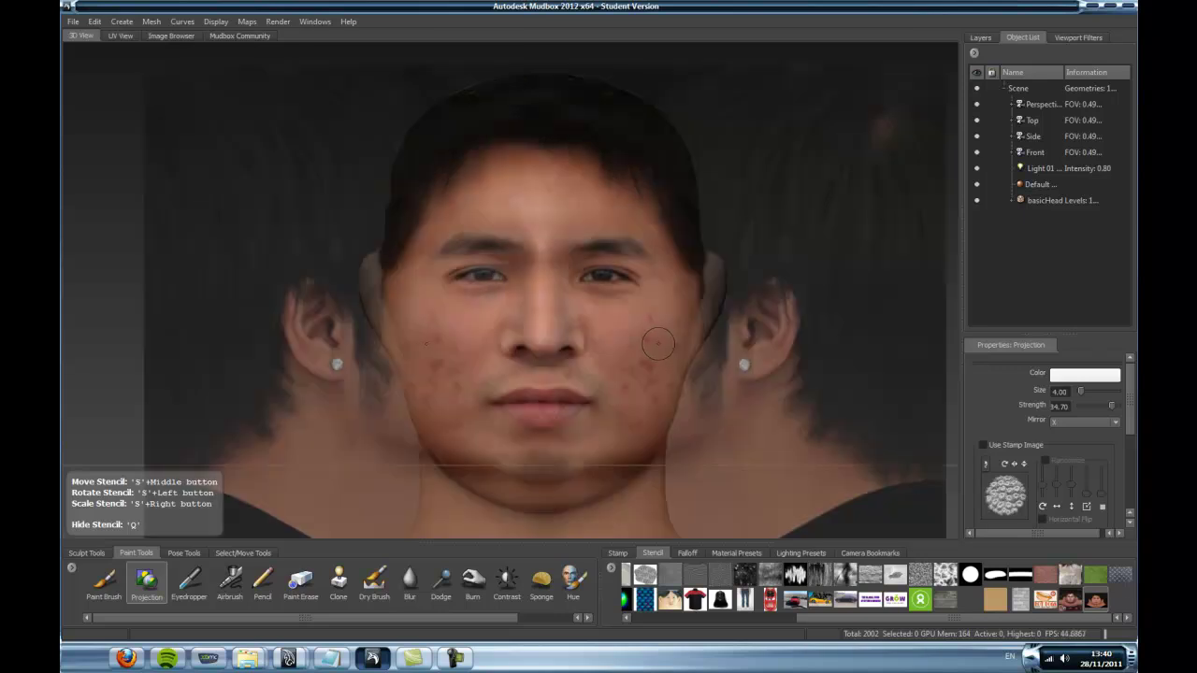
Step: Look through the Perspective camera and examine the projected texture on the face, cheeks, ears and hair from several angles
click(1029, 102)
right_click(1029, 102)
click(1035, 111)
alt+drag(798, 264, 701, 224)
scroll(641, 259, up, 3)
scroll(670, 273, up, 3)
scroll(692, 187, down, 2)
alt+middle_drag(687, 110, 606, 244)
scroll(606, 244, up, 3)
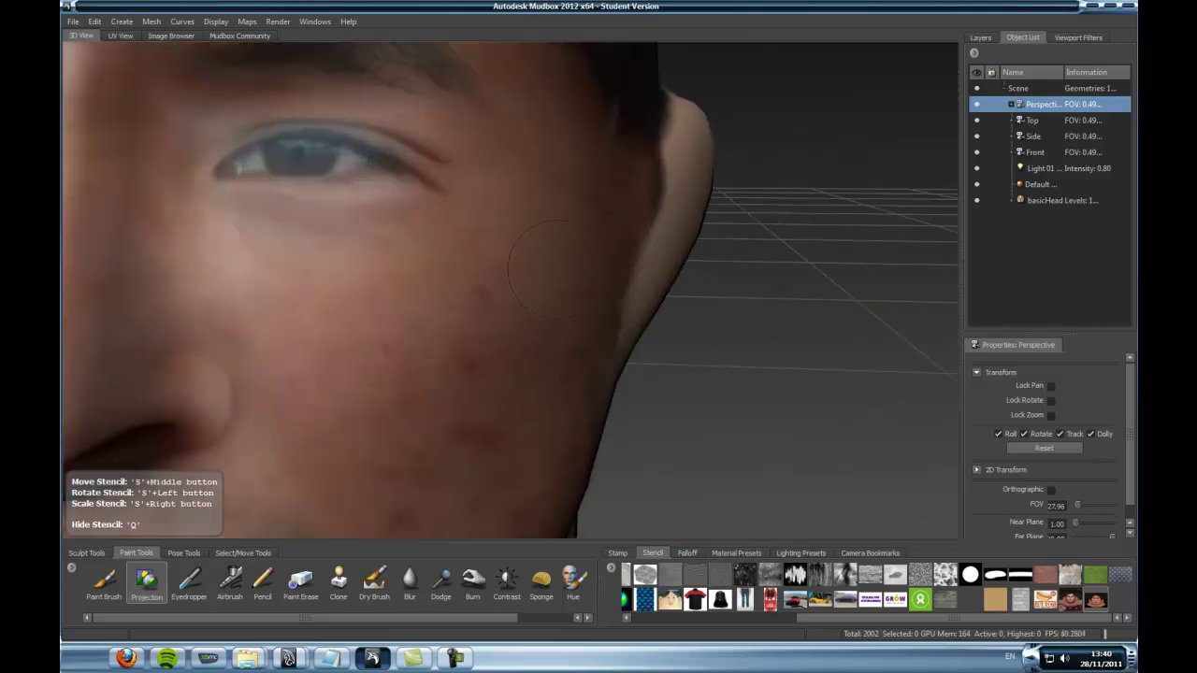
scroll(606, 244, down, 1)
alt+drag(605, 244, 550, 293)
alt+right_drag(550, 293, 533, 296)
alt+drag(539, 285, 508, 277)
alt+right_drag(508, 277, 510, 281)
alt+drag(511, 280, 318, 287)
alt+right_drag(318, 286, 271, 285)
alt+drag(271, 286, 491, 305)
alt+right_drag(491, 305, 514, 307)
alt+drag(514, 305, 374, 286)
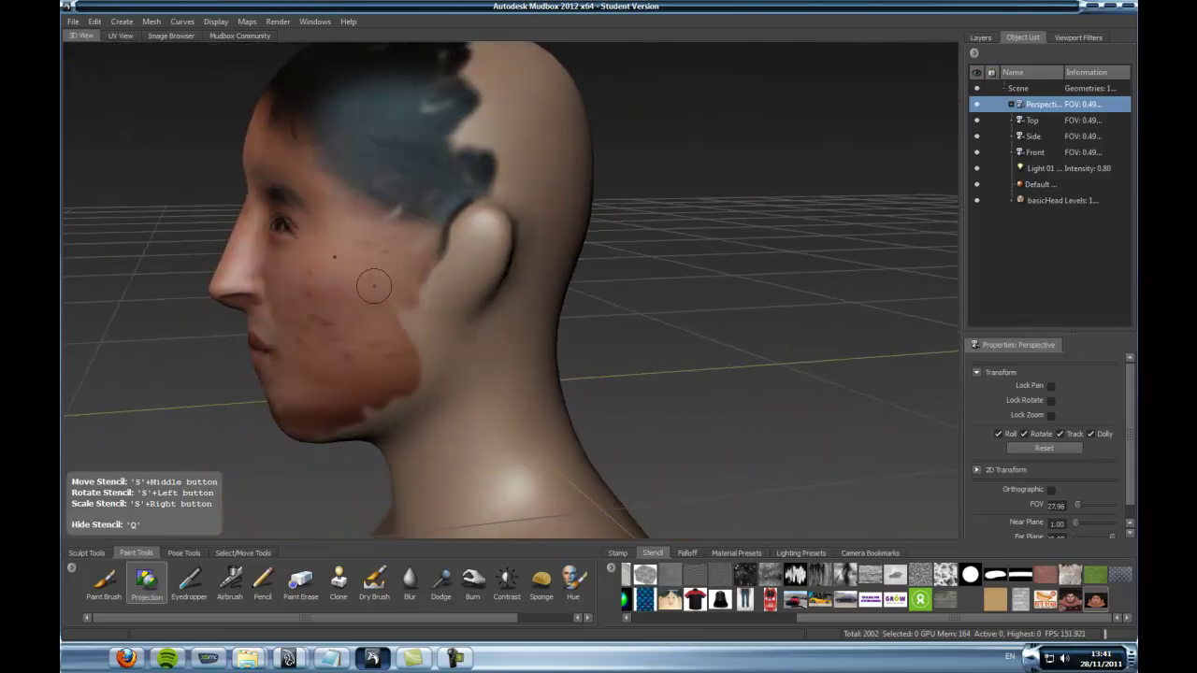
alt+drag(782, 344, 673, 313)
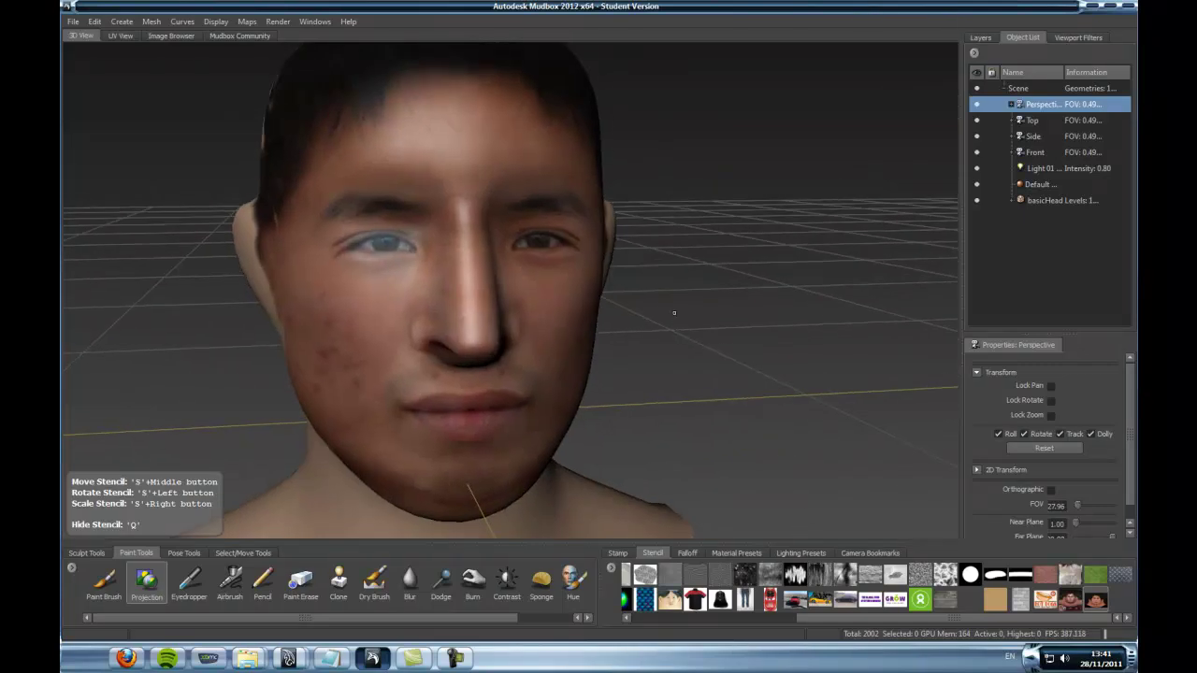
Step: Return to the Front camera, nudge the stencil slightly upward and project the eye area again
double_click(1034, 152)
middle_drag(579, 307, 581, 301)
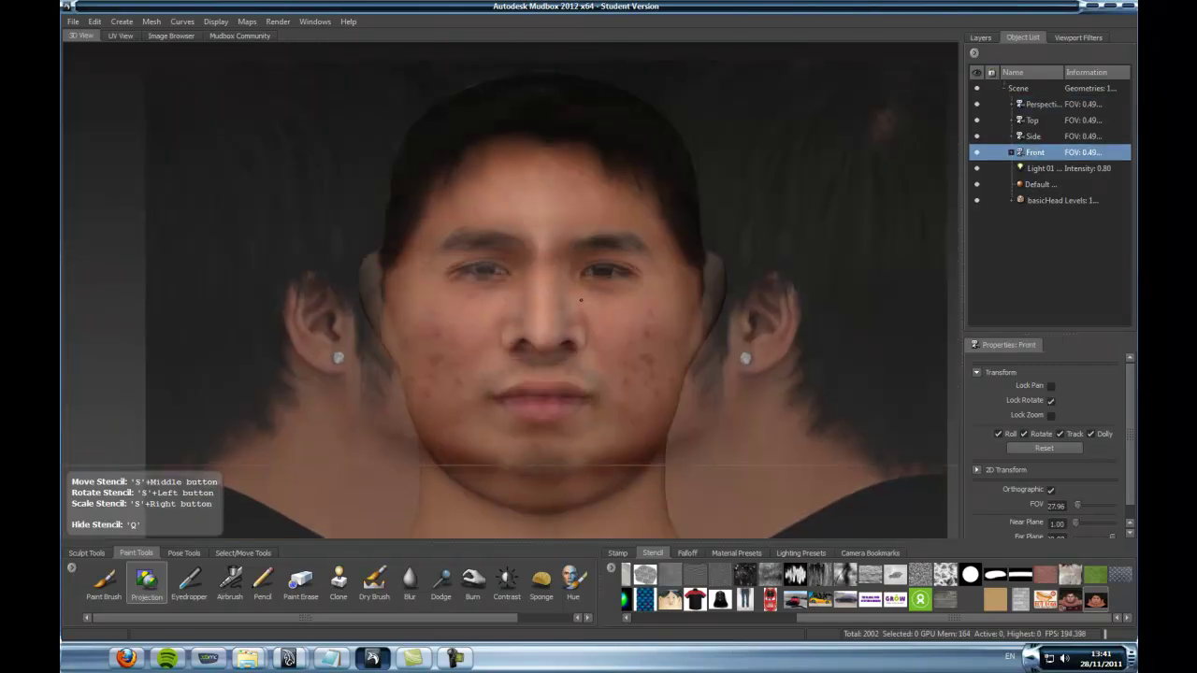
key(q)
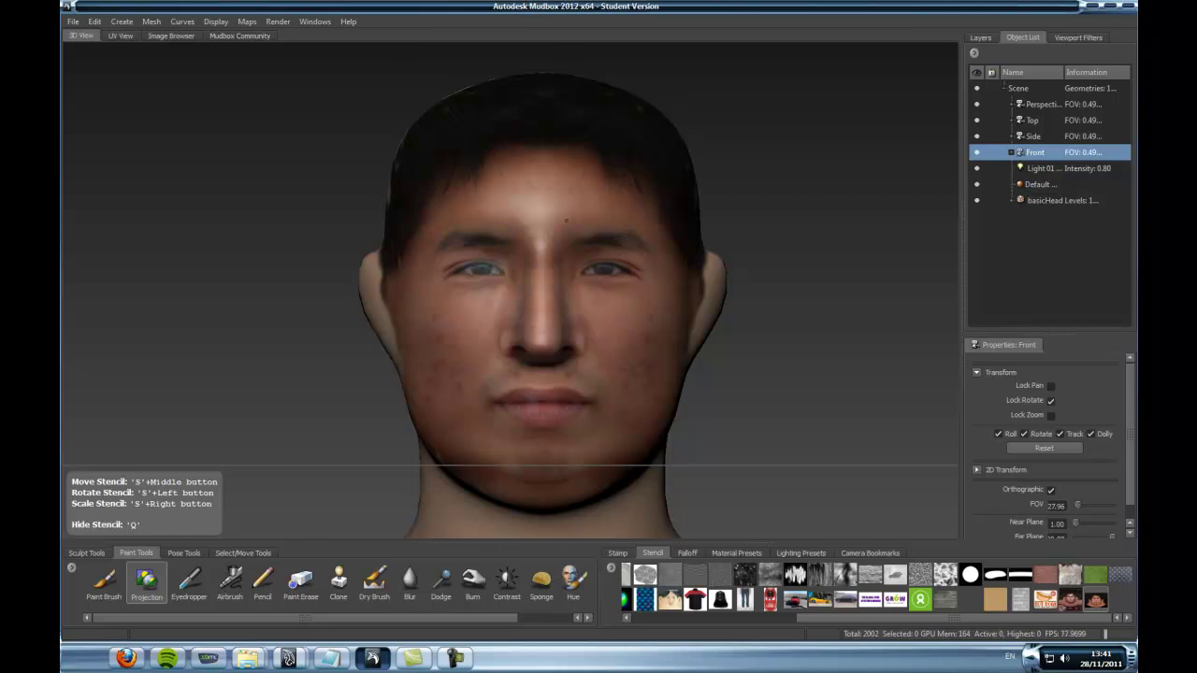
key(q)
Step: Look through the Perspective camera and examine the texture's edge on the side of the head
right_click(1039, 109)
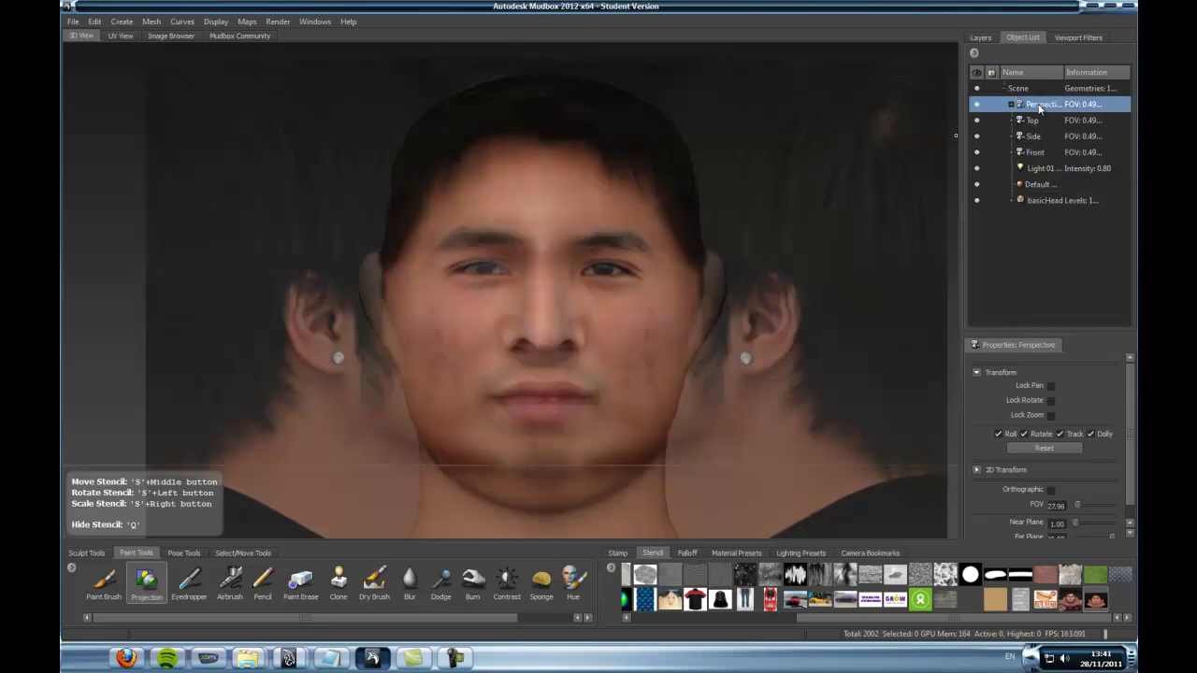
click(1054, 112)
alt+drag(684, 290, 605, 333)
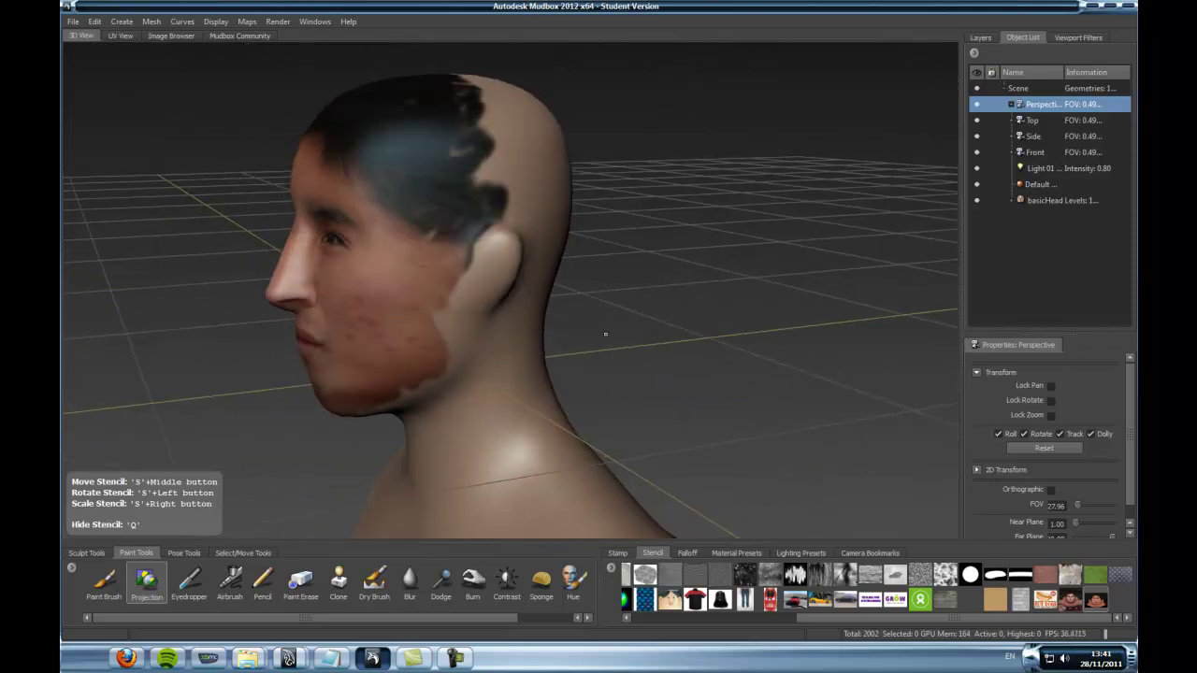
Step: Look through the Side camera and apply the frontal face photo as the stencil again
click(1031, 135)
right_click(1032, 136)
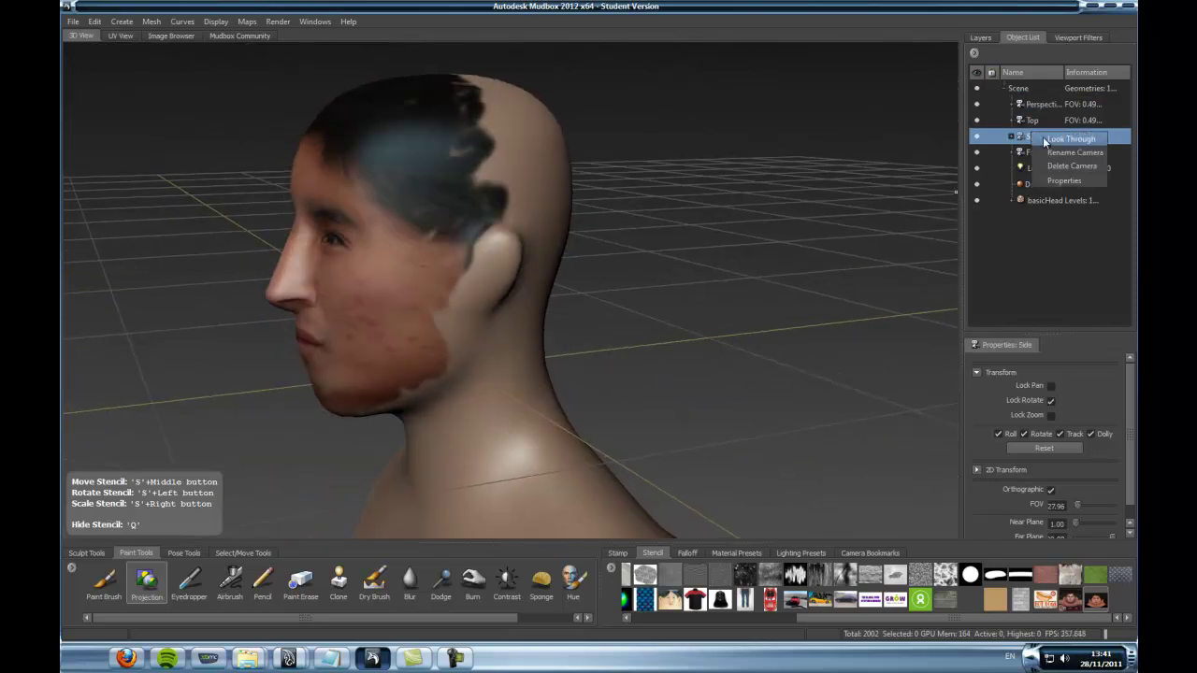
click(1056, 142)
click(1096, 599)
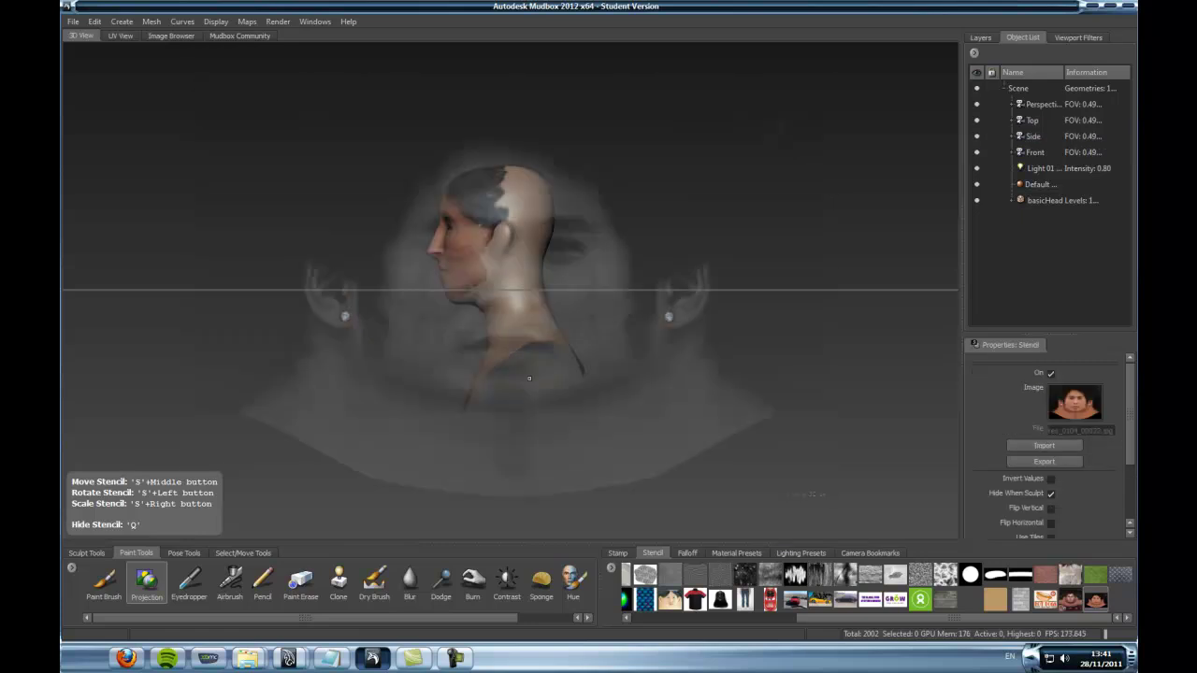
Step: Scale, rotate and move the stencil so the photo's ear lines up with the model's ear in the side view
scroll(518, 320, up, 3)
middle_drag(534, 302, 557, 330)
scroll(572, 397, up, 3)
mouse_move(556, 331)
right_down()
mouse_move(567, 362)
mouse_move(546, 354)
right_up()
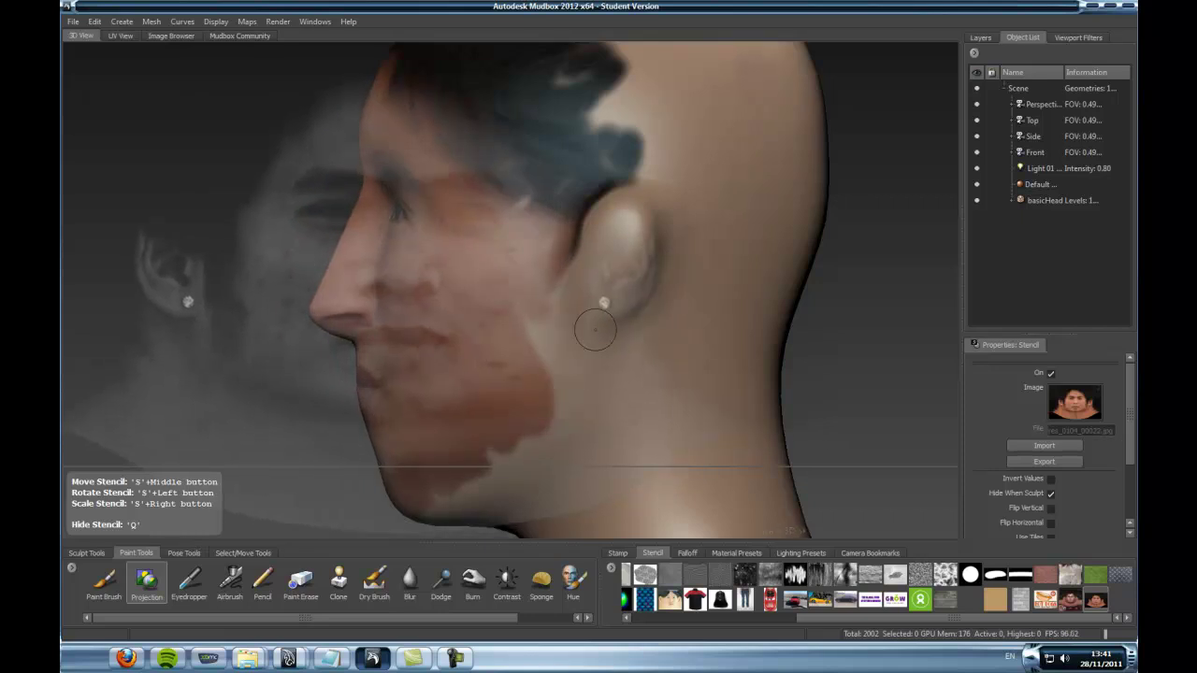
middle_drag(627, 297, 620, 305)
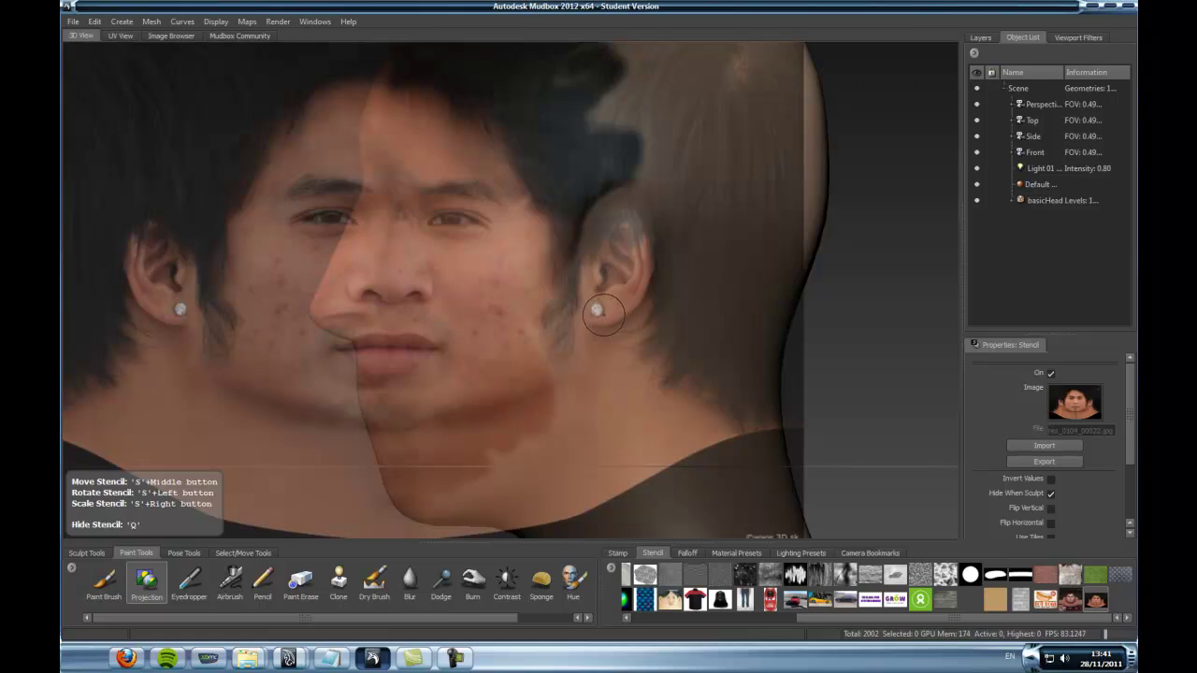
drag(603, 314, 607, 311)
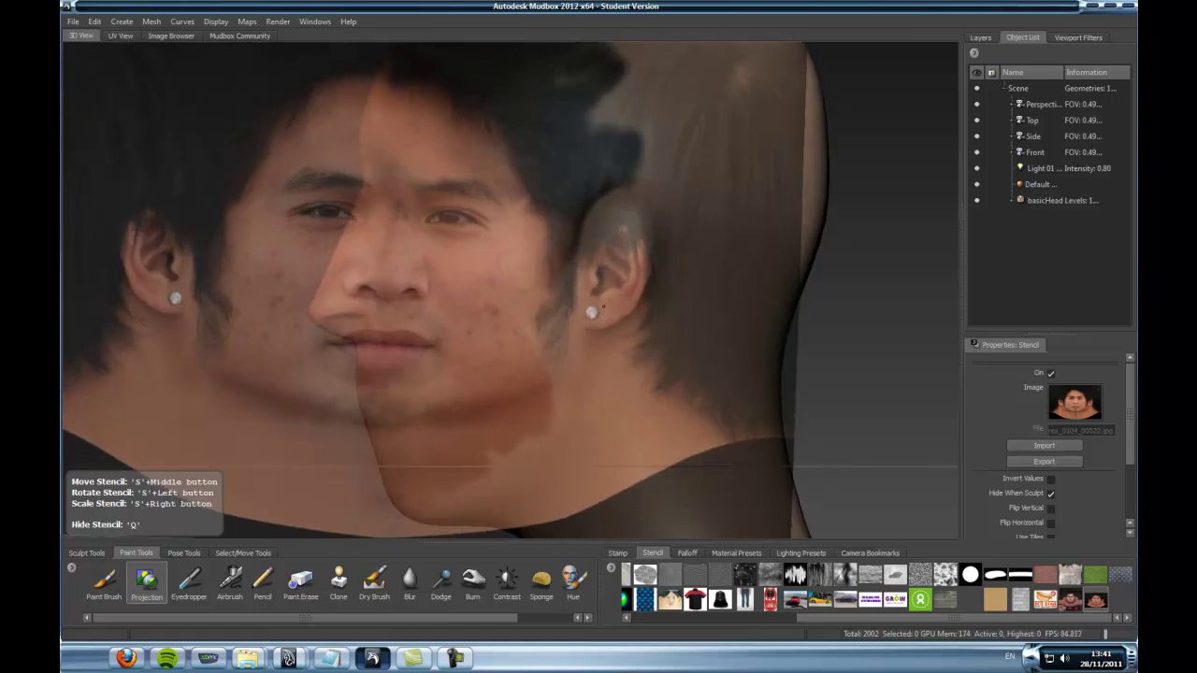
middle_drag(607, 311, 602, 289)
alt+drag(601, 288, 604, 288)
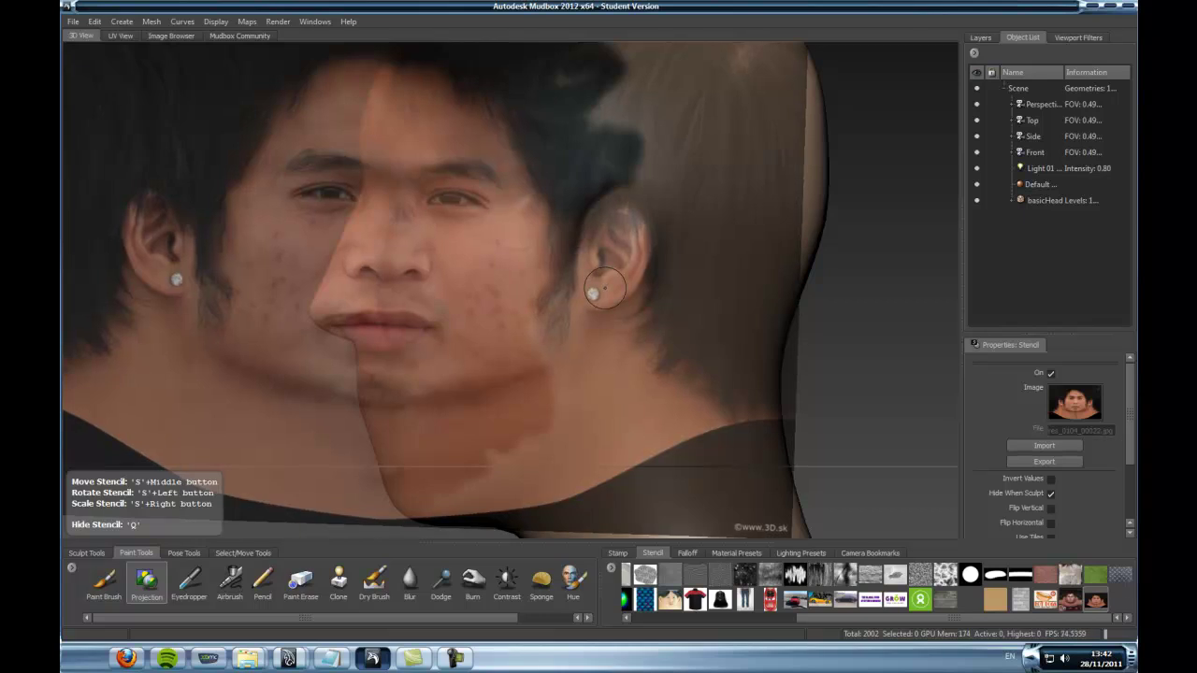
right_drag(606, 291, 611, 296)
middle_drag(612, 296, 611, 293)
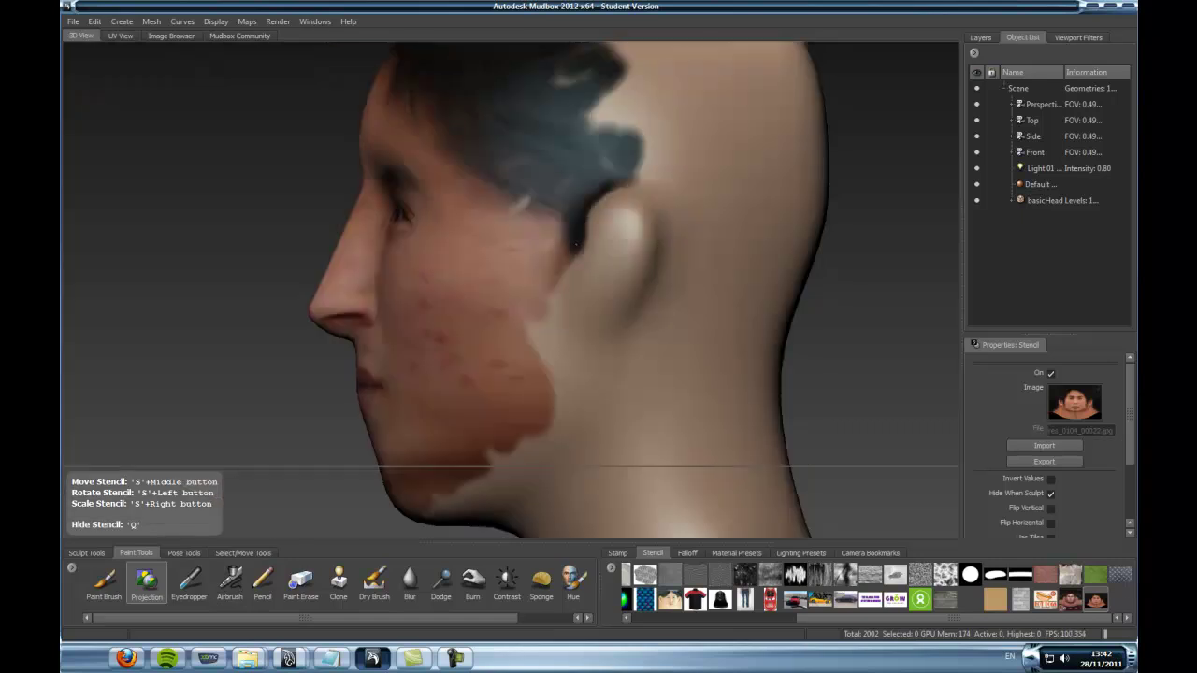
Step: Try to project the photo's sideburn and the hair above the ear onto the side of the head, and undo it
key(q)
drag(572, 216, 554, 292)
mouse_move(552, 201)
mouse_down()
mouse_move(563, 344)
mouse_move(539, 337)
mouse_move(547, 344)
mouse_move(589, 290)
mouse_move(625, 295)
mouse_move(636, 229)
mouse_move(607, 234)
mouse_move(624, 200)
mouse_move(591, 223)
mouse_move(617, 183)
mouse_move(659, 225)
mouse_move(645, 308)
mouse_move(668, 210)
mouse_move(654, 169)
mouse_move(630, 174)
mouse_up()
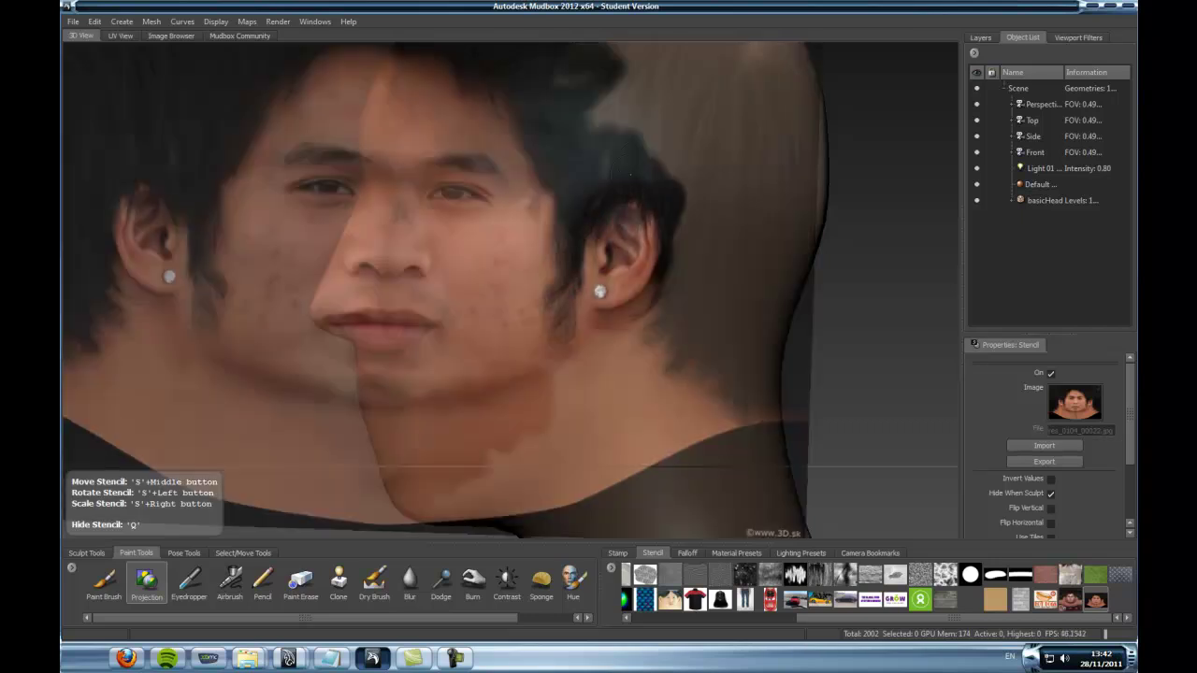
key(ctrl+z)
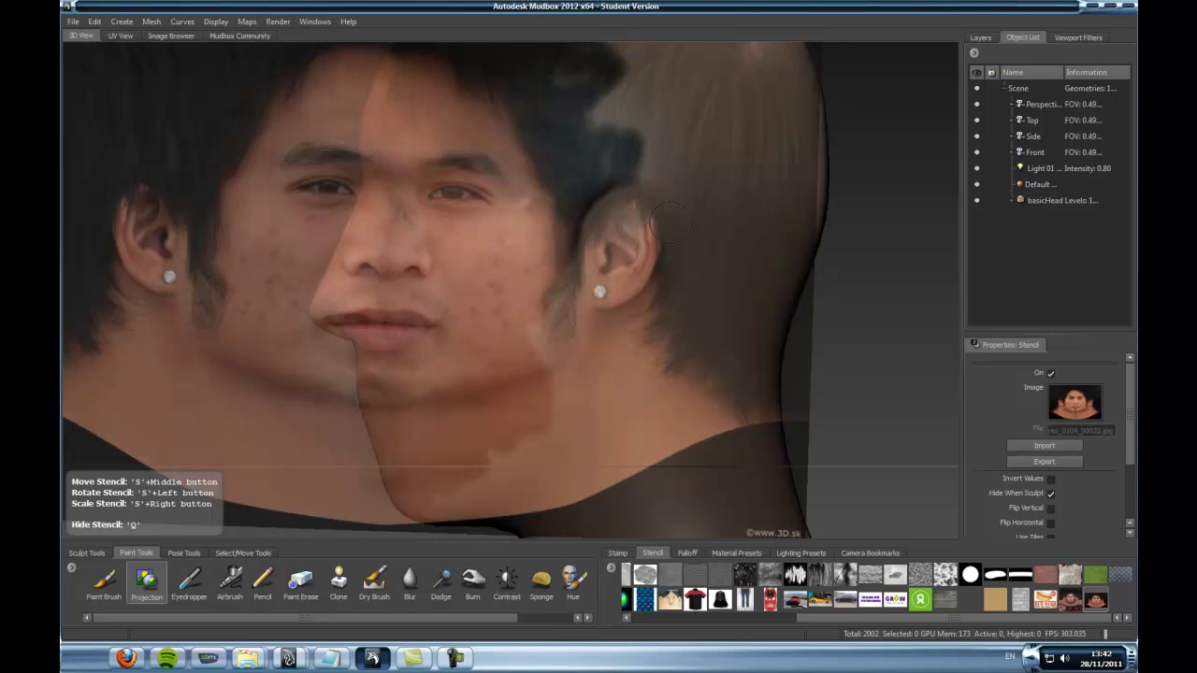
Step: Enlarge and shift the stencil to fit the photo's ear over the model's ear, and project the sideburn in front of it
right_drag(607, 258, 636, 259)
middle_drag(636, 259, 587, 264)
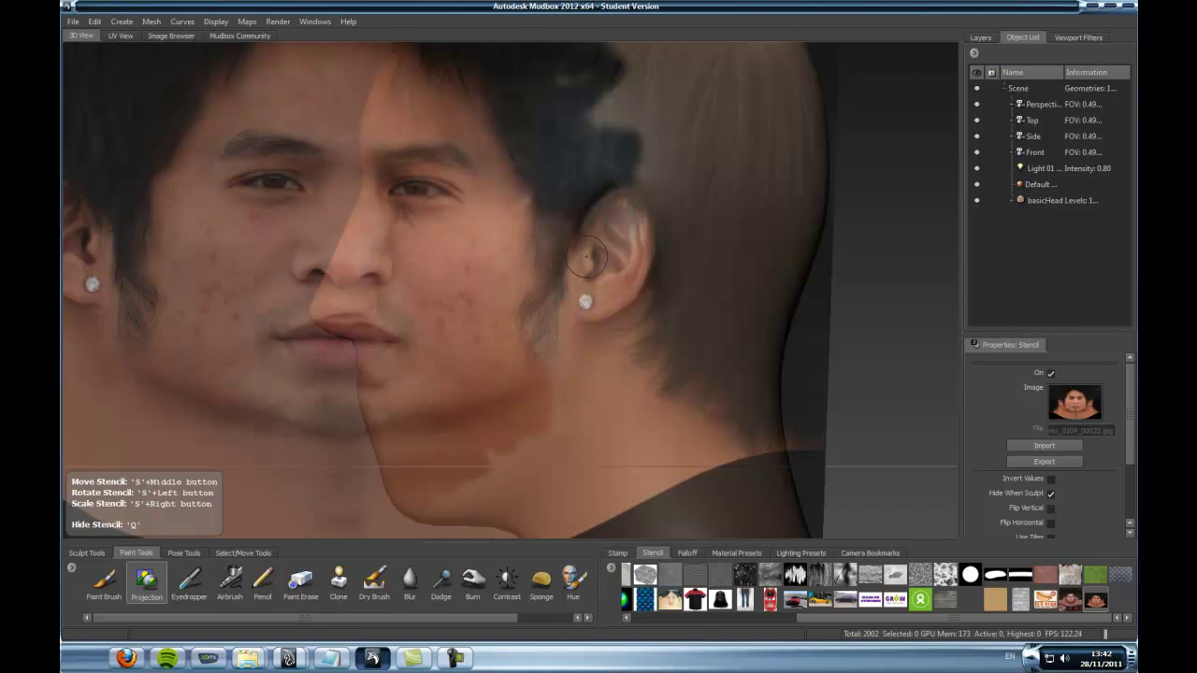
key(q)
mouse_move(538, 220)
mouse_down()
mouse_move(445, 101)
mouse_move(460, 161)
mouse_move(510, 204)
mouse_up()
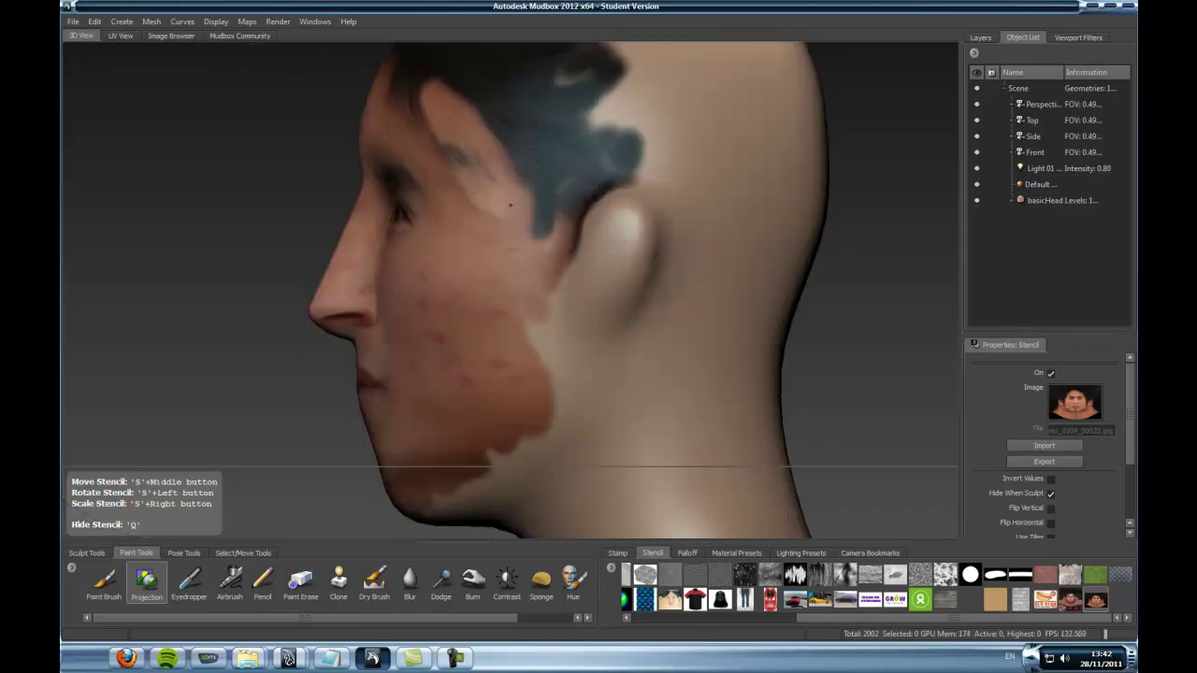
key(q)
mouse_move(473, 142)
mouse_down()
mouse_move(559, 237)
mouse_move(543, 208)
mouse_up()
key(q)
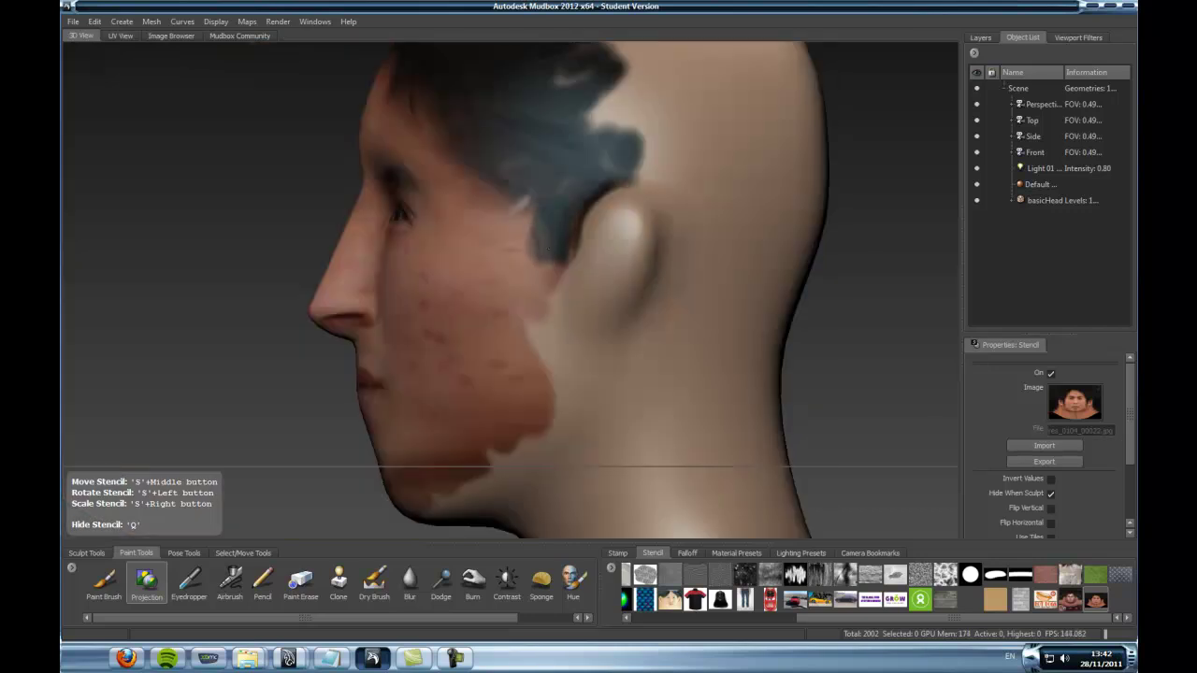
drag(552, 257, 540, 297)
drag(529, 303, 532, 335)
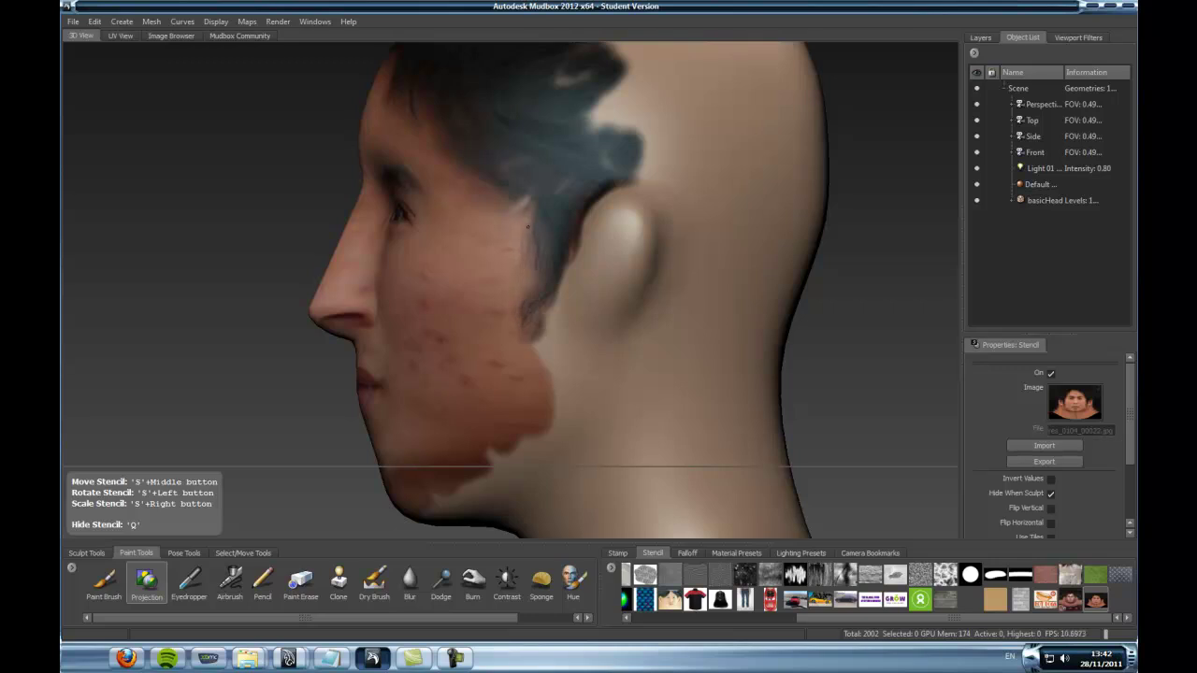
Step: Project the ear, lower cheek, jaw and neck skin from the photo onto the side of the head
mouse_move(569, 266)
mouse_down()
mouse_move(529, 360)
mouse_move(585, 276)
mouse_move(595, 213)
mouse_move(627, 179)
mouse_move(640, 257)
mouse_move(653, 220)
mouse_move(645, 280)
mouse_move(603, 308)
mouse_move(613, 350)
mouse_move(592, 373)
mouse_move(566, 341)
mouse_move(551, 378)
mouse_move(535, 372)
mouse_move(548, 413)
mouse_move(617, 383)
mouse_move(757, 356)
mouse_move(752, 402)
mouse_move(779, 416)
mouse_move(762, 441)
mouse_move(810, 447)
mouse_move(582, 529)
mouse_move(558, 528)
mouse_move(589, 486)
mouse_move(697, 429)
mouse_move(617, 409)
mouse_move(611, 437)
mouse_move(530, 457)
mouse_up()
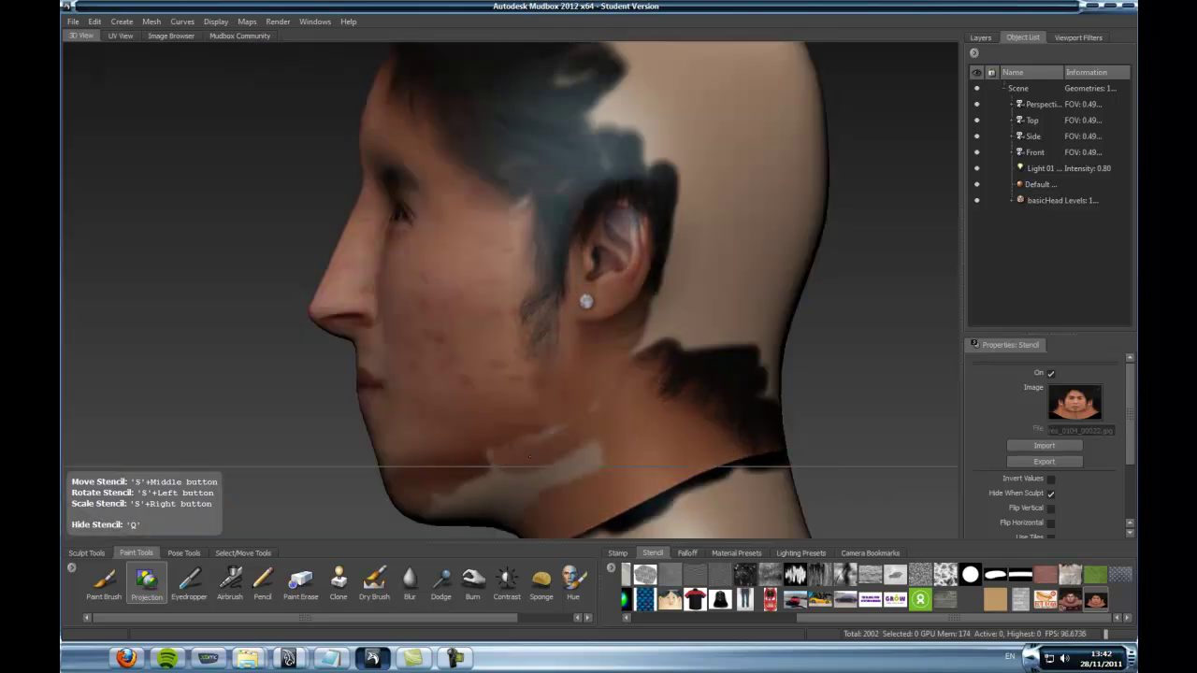
drag(597, 407, 434, 503)
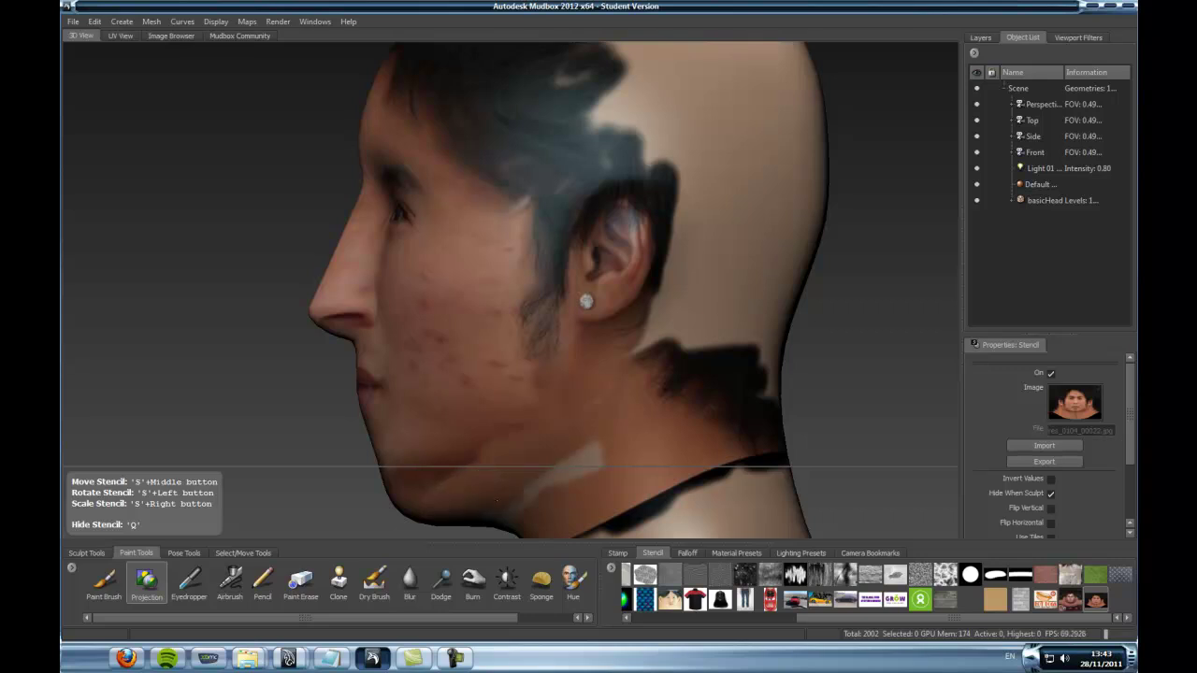
drag(535, 483, 601, 461)
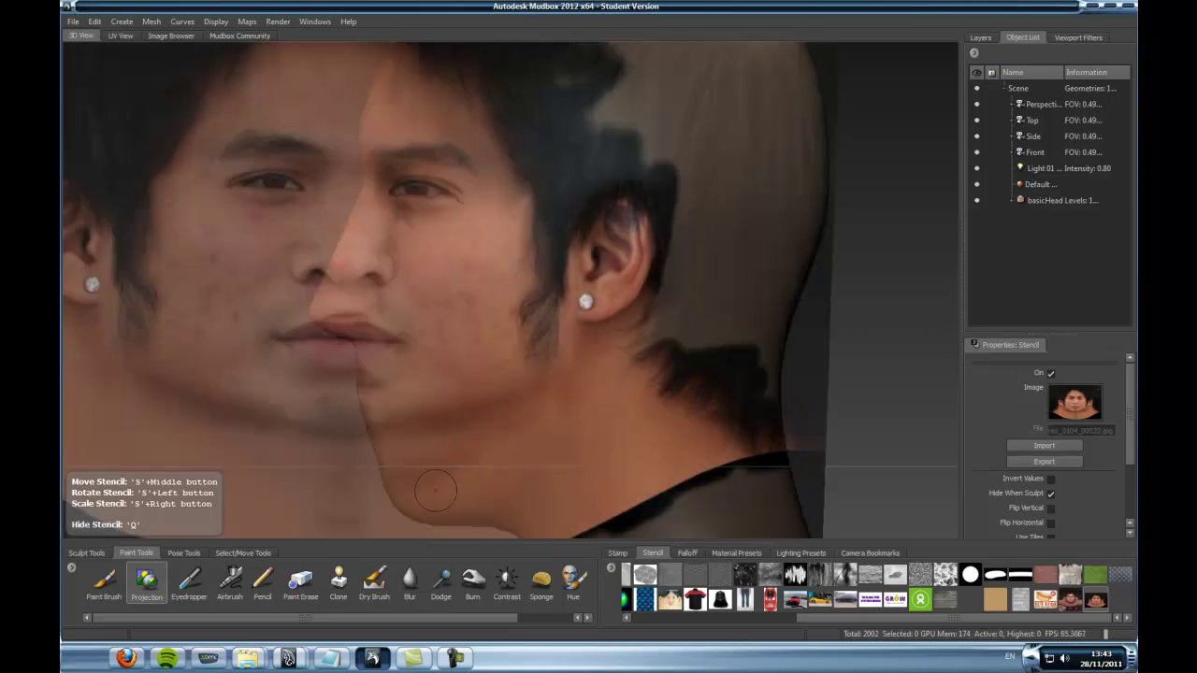
drag(614, 428, 626, 430)
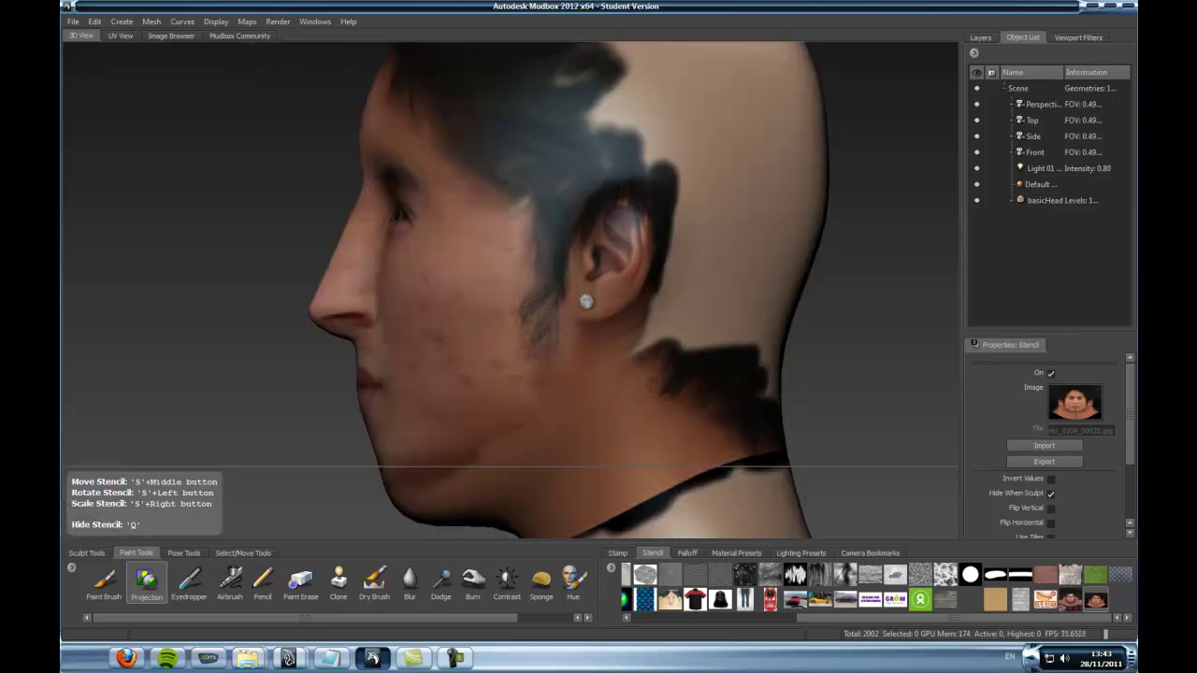
Step: Project the dark hair behind the ear and down the nape to the back edge of the head
mouse_move(644, 351)
mouse_down()
mouse_move(669, 263)
mouse_move(665, 276)
mouse_up()
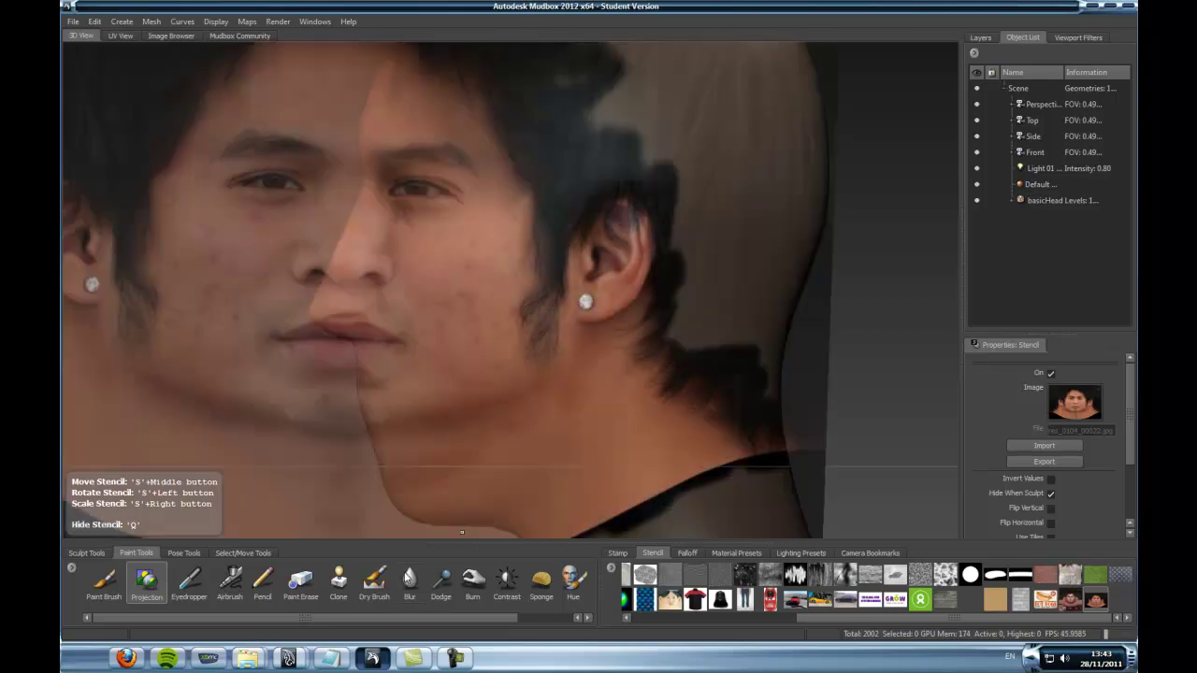
mouse_move(721, 313)
mouse_down()
mouse_move(709, 301)
mouse_move(683, 316)
mouse_move(692, 279)
mouse_move(711, 316)
mouse_move(762, 197)
mouse_move(737, 341)
mouse_move(779, 346)
mouse_move(757, 363)
mouse_up()
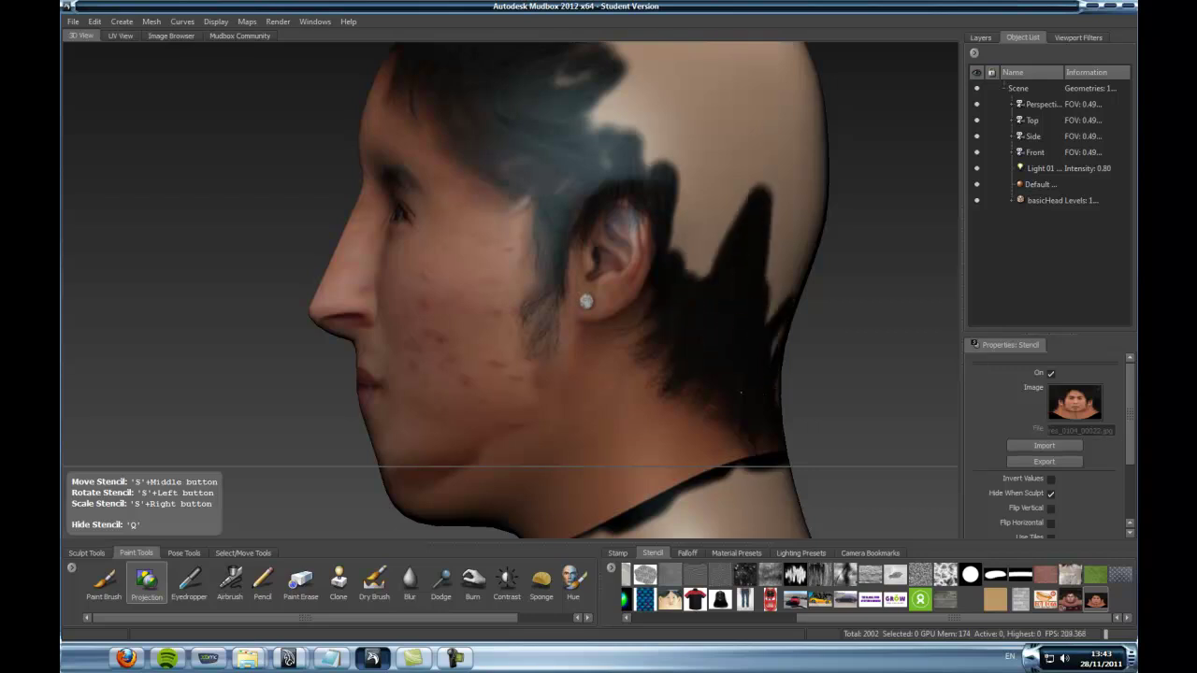
mouse_move(791, 297)
mouse_down()
mouse_move(804, 205)
mouse_move(776, 318)
mouse_move(774, 271)
mouse_move(841, 474)
mouse_up()
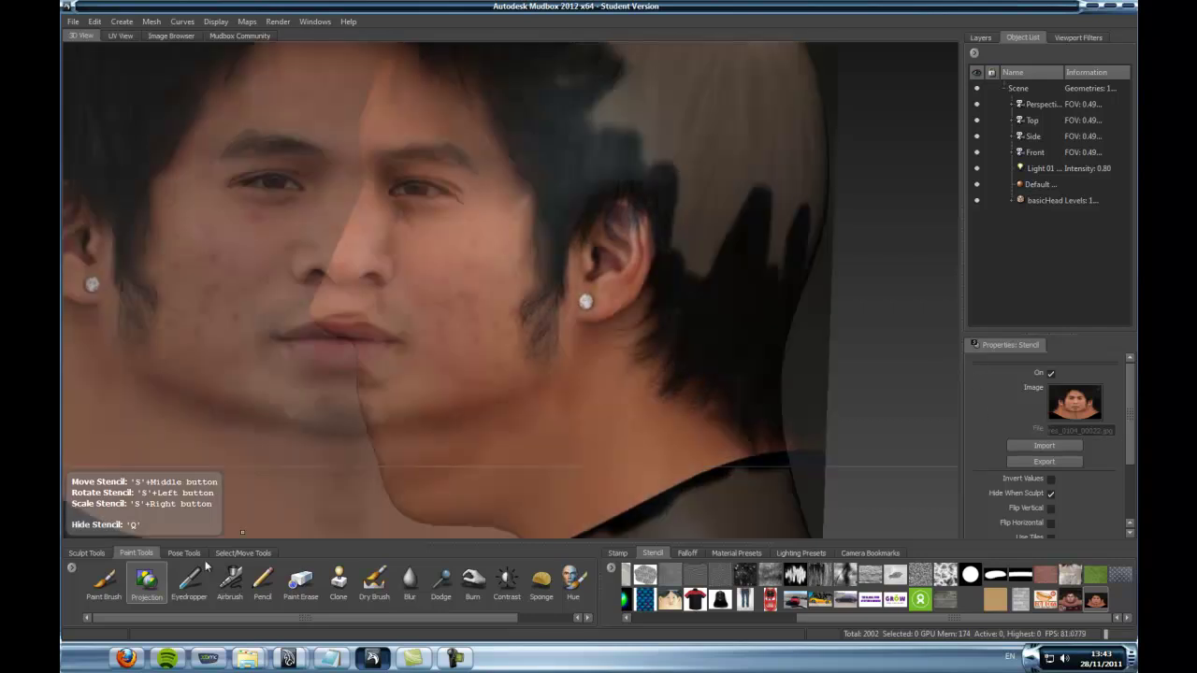
Step: Set the Projection brush size to 11.90 and project the hair across the upper side and back of the head
click(145, 580)
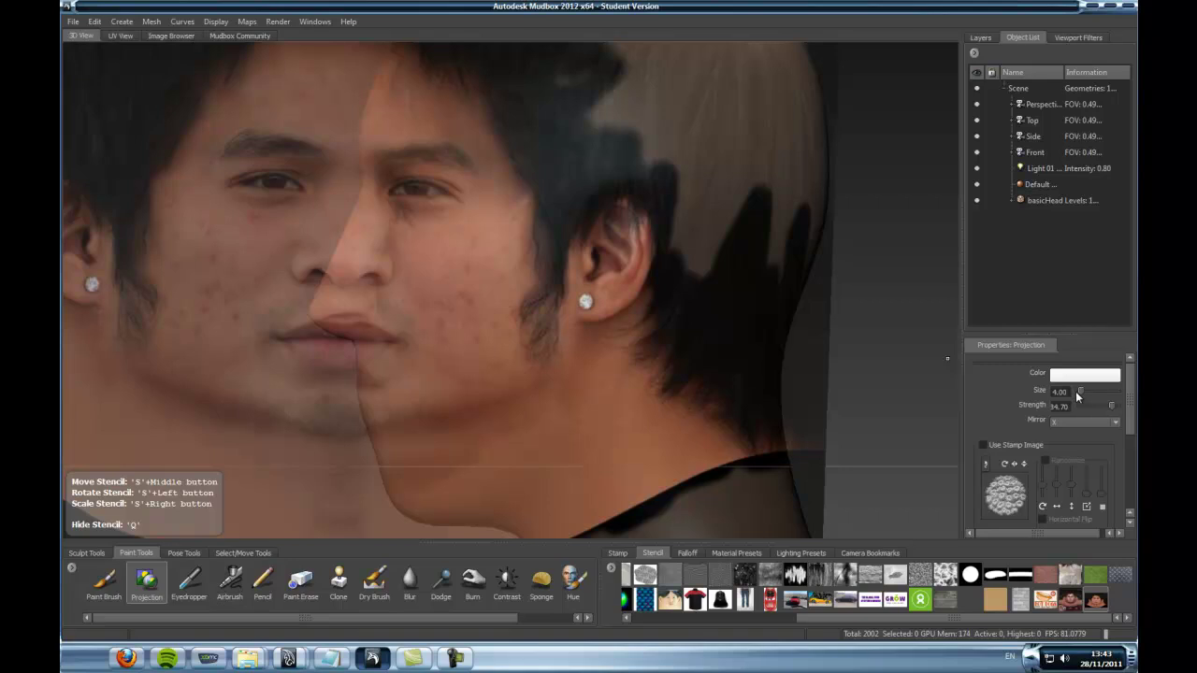
drag(1080, 391, 1084, 391)
mouse_move(693, 161)
mouse_down()
mouse_move(719, 229)
mouse_move(673, 232)
mouse_move(613, 116)
mouse_up()
mouse_move(595, 166)
mouse_down()
mouse_move(599, 51)
mouse_move(720, 84)
mouse_move(771, 61)
mouse_move(810, 271)
mouse_move(802, 65)
mouse_move(829, 143)
mouse_up()
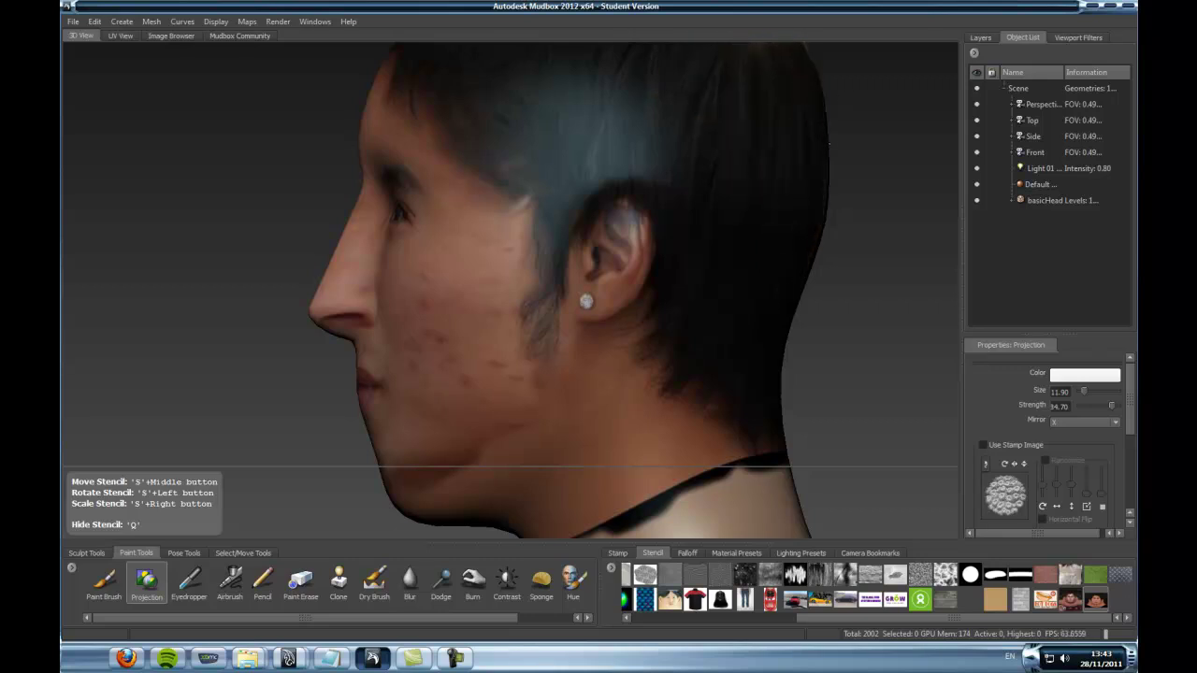
key(q)
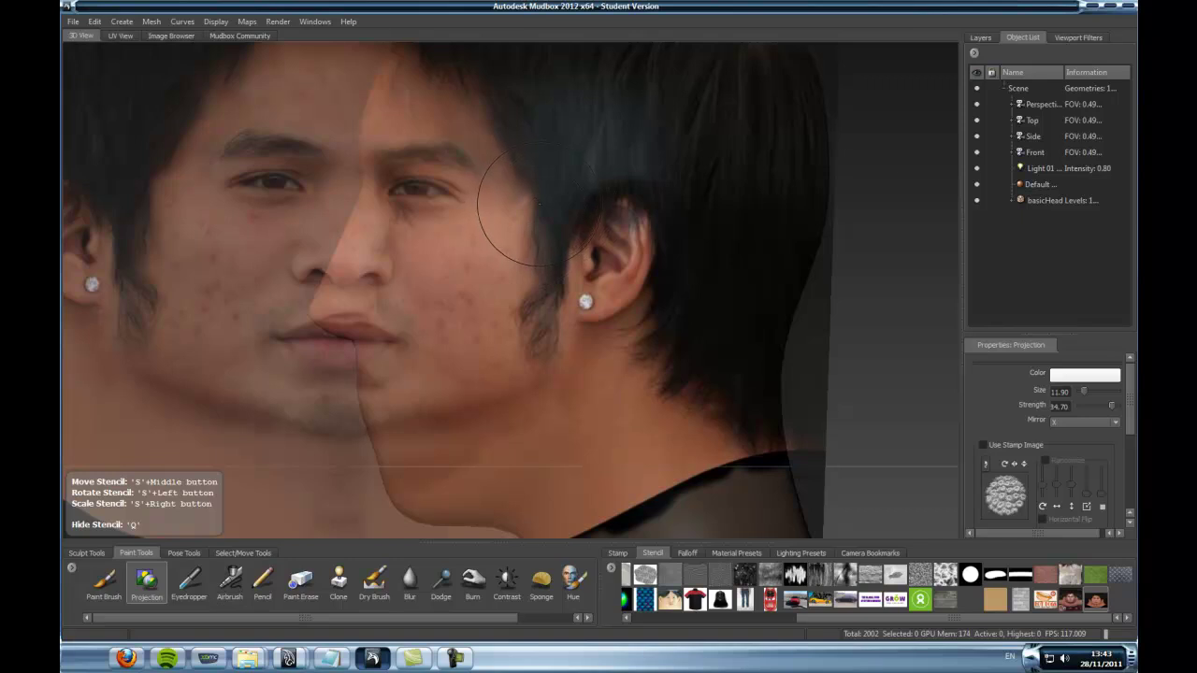
Step: Project the black shirt from the photo onto the base of the neck in the side view
key(q)
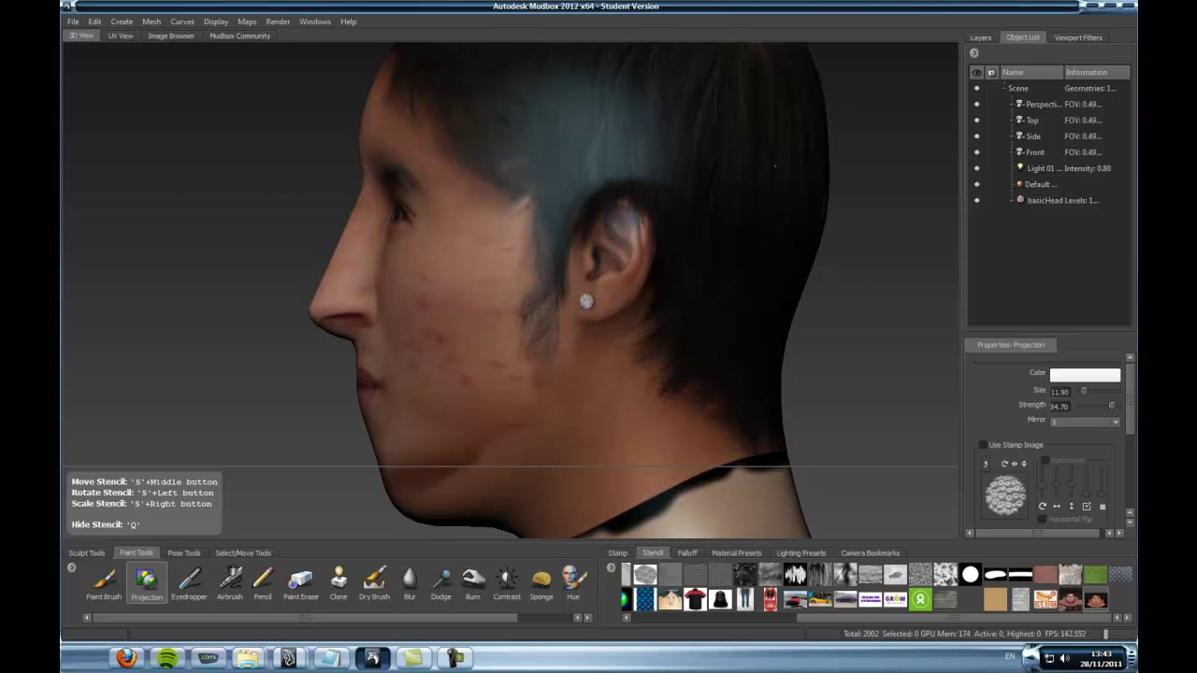
mouse_move(727, 416)
mouse_down()
mouse_move(771, 491)
mouse_move(607, 533)
mouse_move(785, 505)
mouse_move(768, 484)
mouse_up()
key(q)
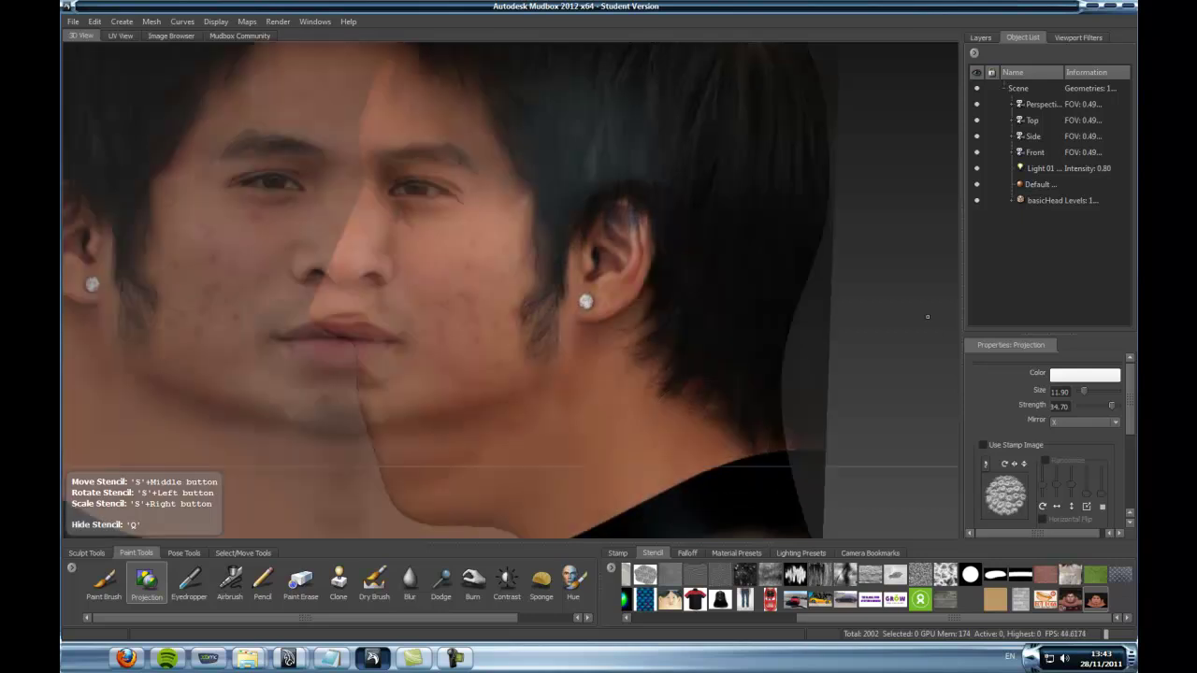
Step: Look through the Perspective camera and examine the texture around the chin and the front of the neck
double_click(1062, 105)
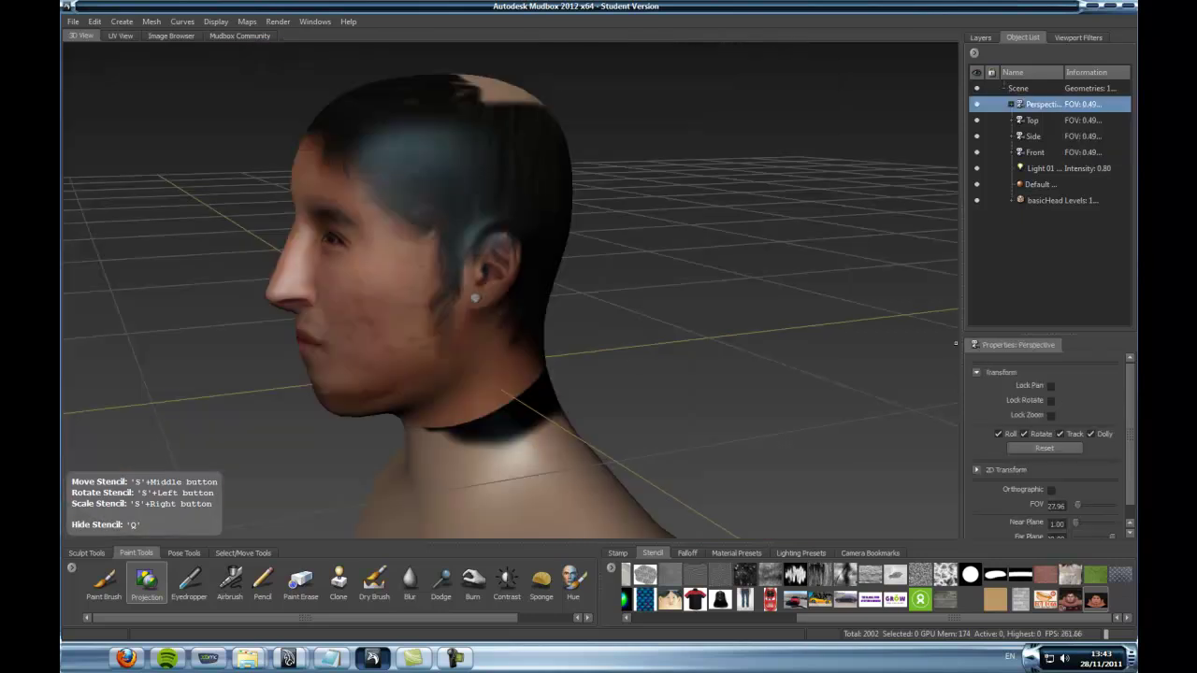
mouse_move(695, 312)
alt+mouse_down()
mouse_move(402, 439)
mouse_move(444, 412)
mouse_move(463, 422)
alt+mouse_up()
alt+right_drag(463, 421, 445, 470)
alt+middle_drag(449, 475, 529, 374)
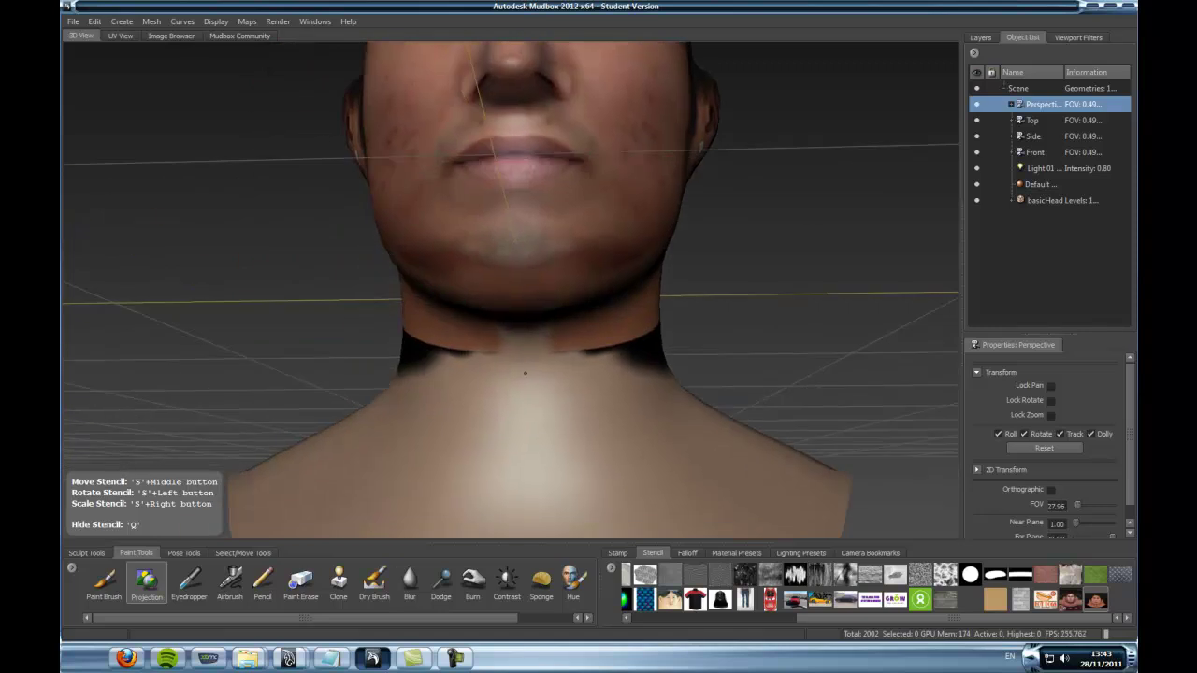
alt+drag(564, 377, 515, 387)
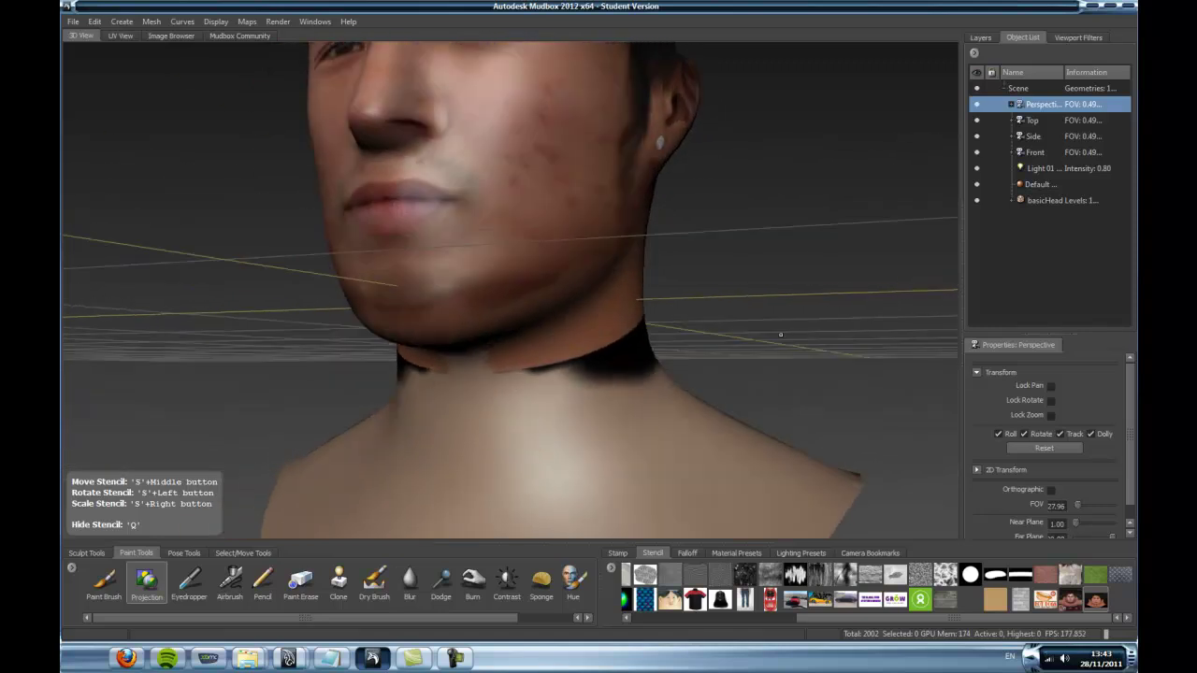
Step: Return to the Side camera and project the photo's black shirt across the full width of the lower neck
click(1032, 136)
right_click(1032, 136)
click(1043, 149)
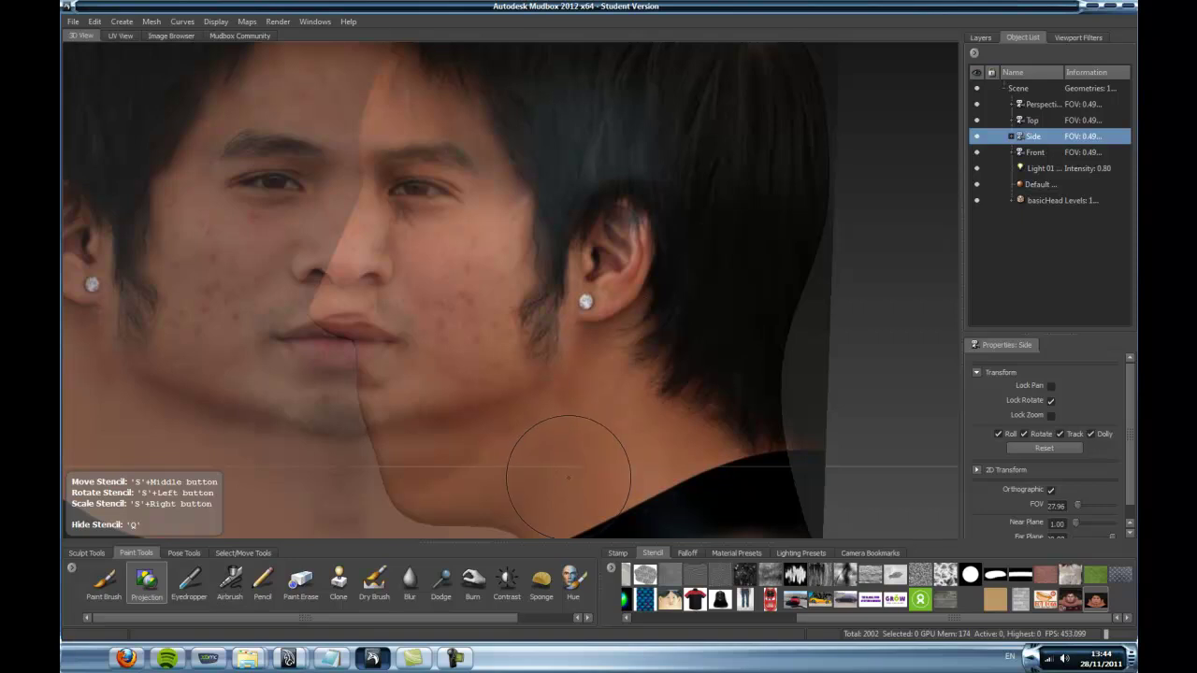
alt+right_drag(571, 478, 568, 460)
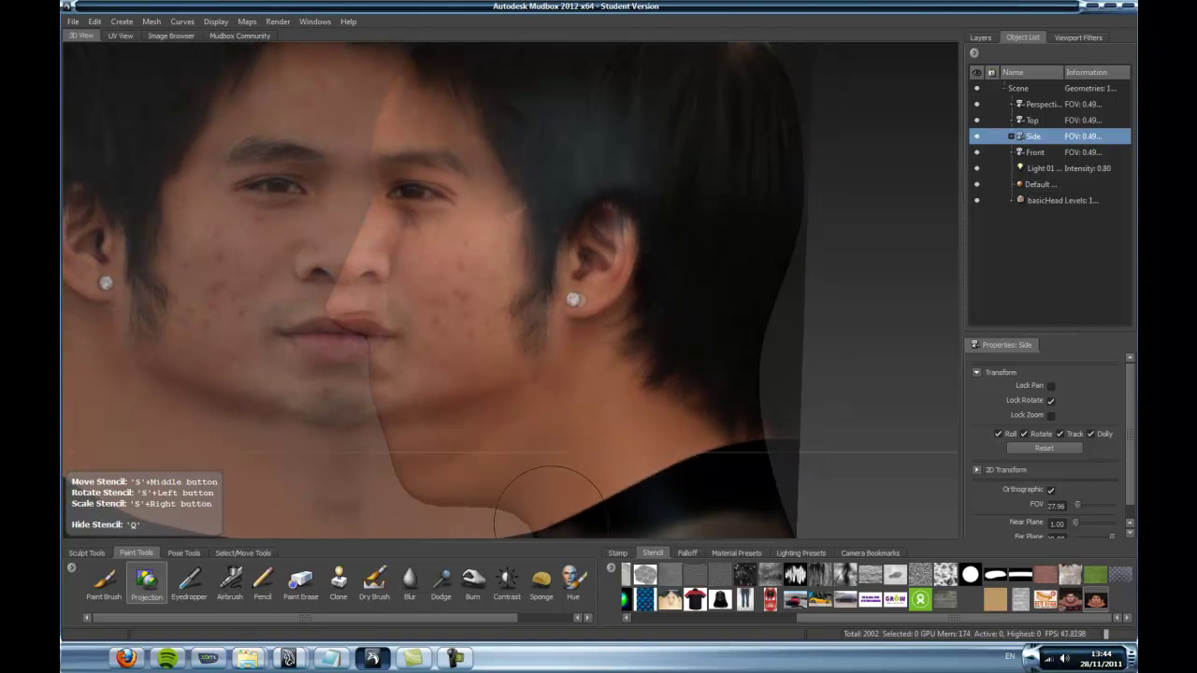
key(q)
drag(540, 529, 796, 517)
key(q)
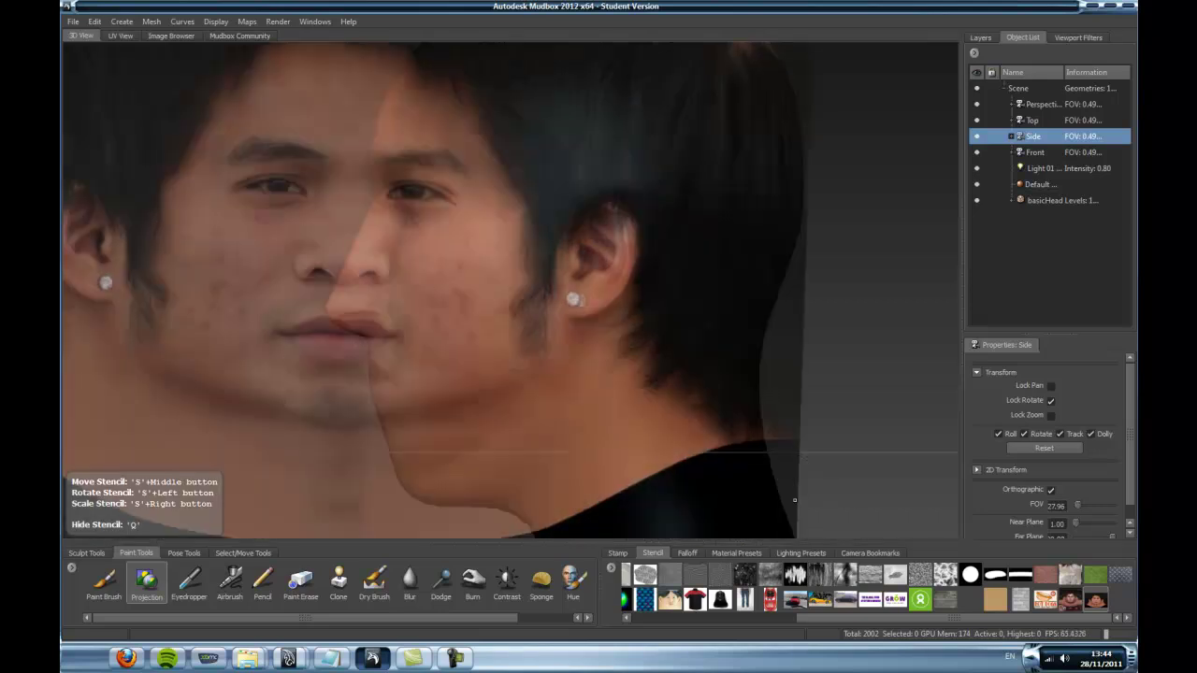
Step: Check the stencil against the head through the Front camera, and return to the Perspective camera
click(1038, 156)
click(1048, 171)
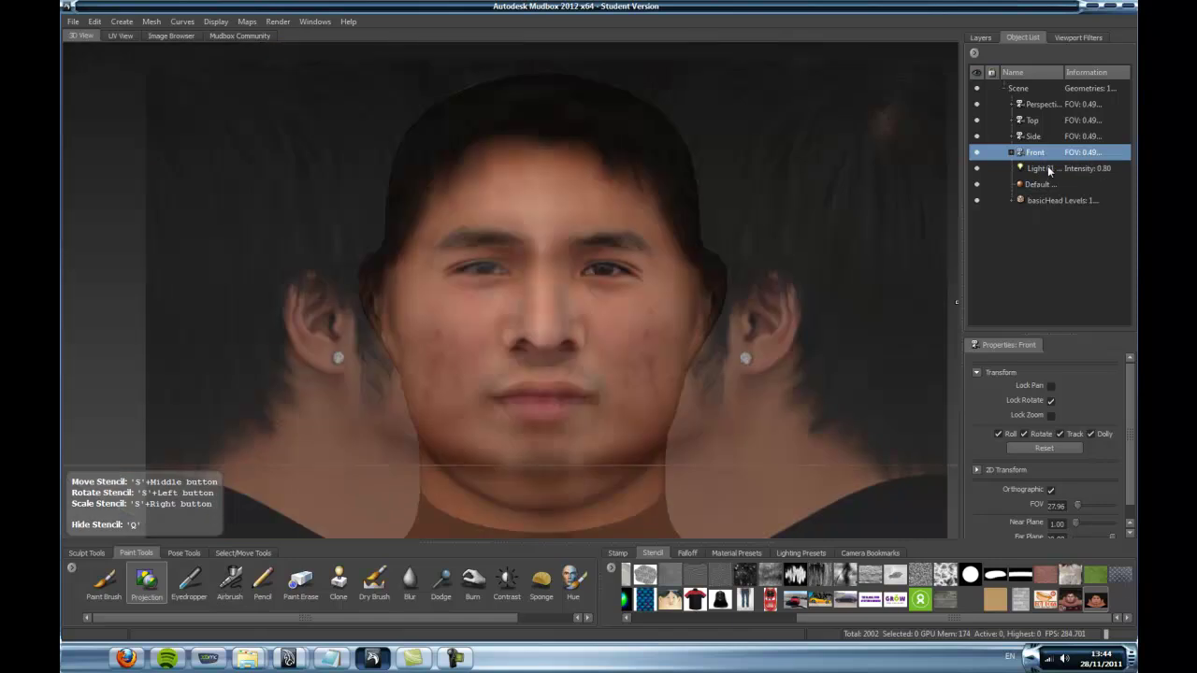
click(1040, 104)
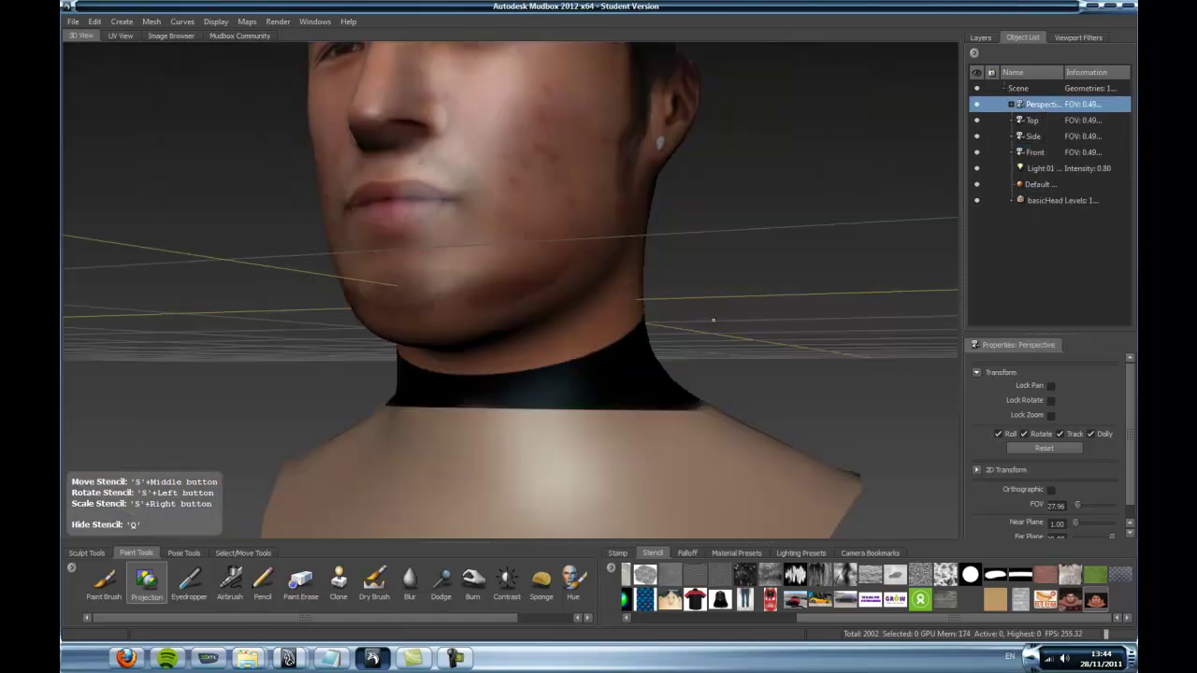
Step: Project the photo's dark hair over the back of the head in the perspective view, undoing the first stroke
alt+drag(713, 320, 599, 374)
alt+right_drag(598, 374, 523, 355)
key(q)
mouse_move(523, 355)
alt+mouse_down()
mouse_move(447, 275)
mouse_move(530, 298)
mouse_move(497, 267)
mouse_move(471, 174)
mouse_move(453, 243)
mouse_move(494, 252)
alt+mouse_up()
drag(517, 332, 505, 372)
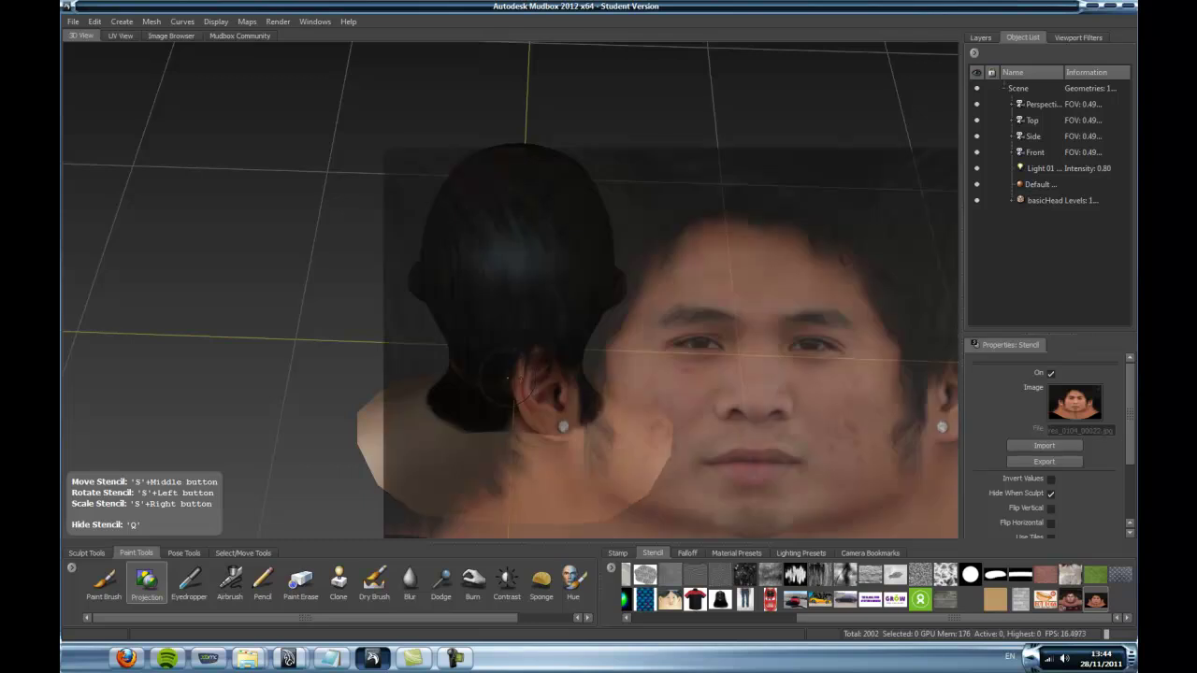
key(ctrl+z)
mouse_move(479, 295)
mouse_down()
mouse_move(510, 248)
mouse_move(499, 191)
mouse_move(459, 224)
mouse_move(450, 283)
mouse_move(500, 302)
mouse_move(515, 273)
mouse_move(509, 283)
mouse_move(510, 221)
mouse_up()
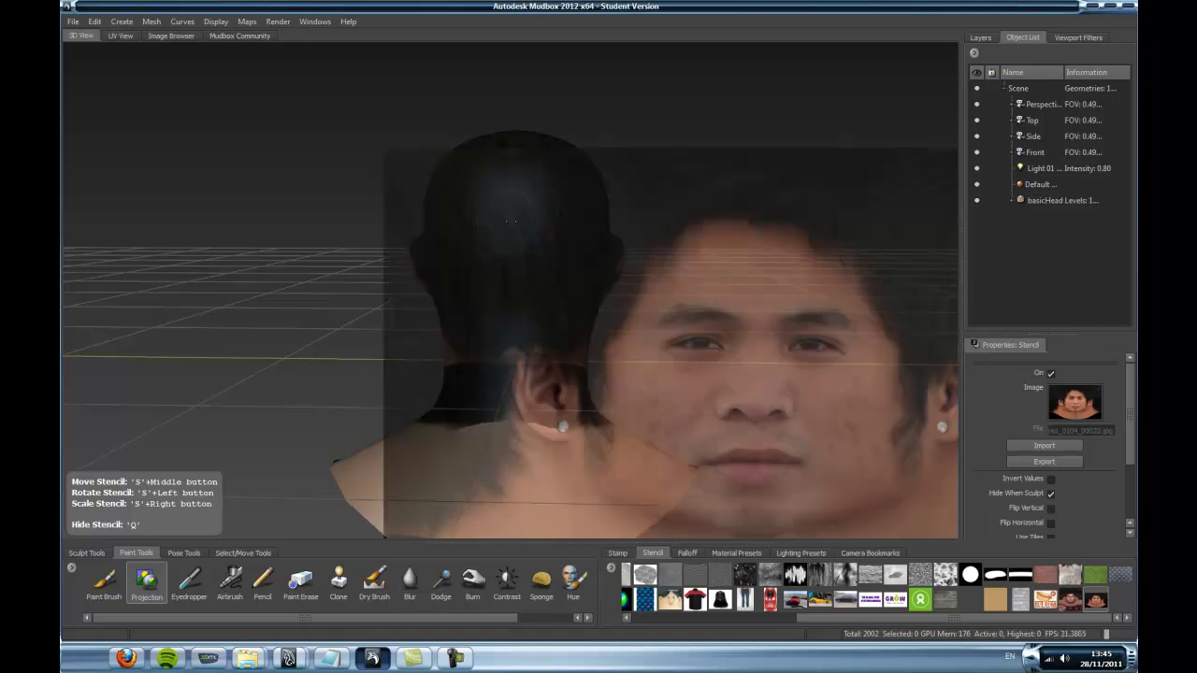
Step: Turn the stencil off and paint the bust's chest, shoulders and upper back black with the Paint Brush
alt+drag(385, 309, 705, 291)
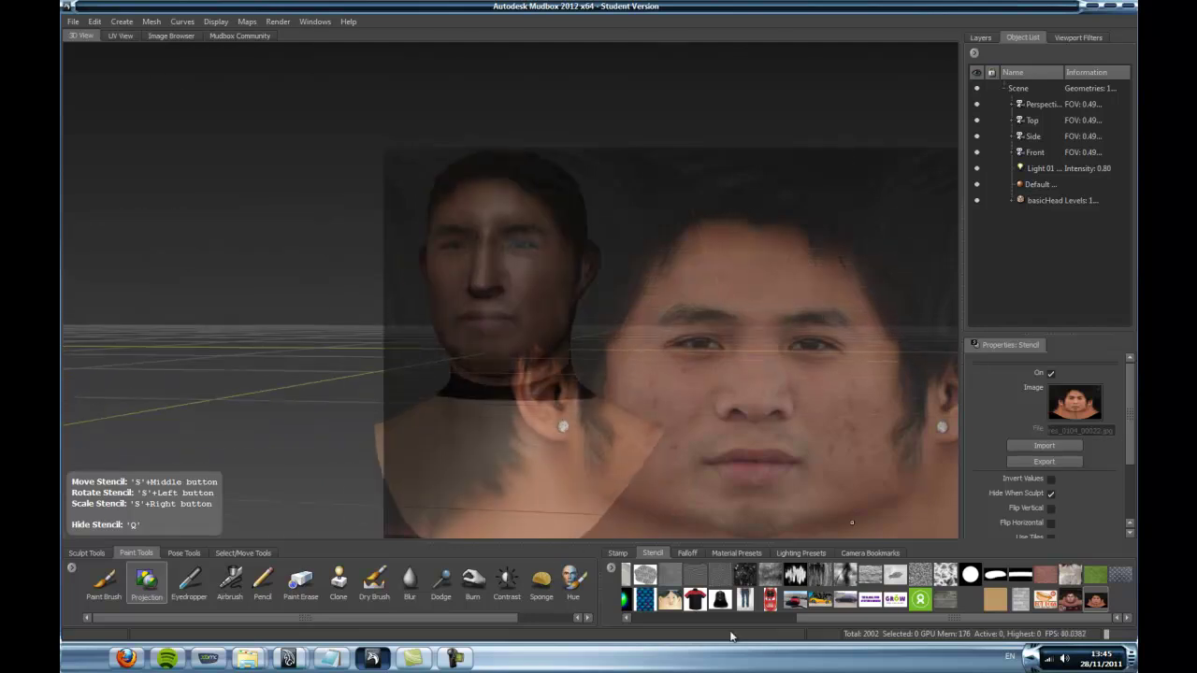
click(690, 618)
click(634, 574)
scroll(543, 424, down, 2)
alt+drag(543, 425, 553, 452)
click(109, 588)
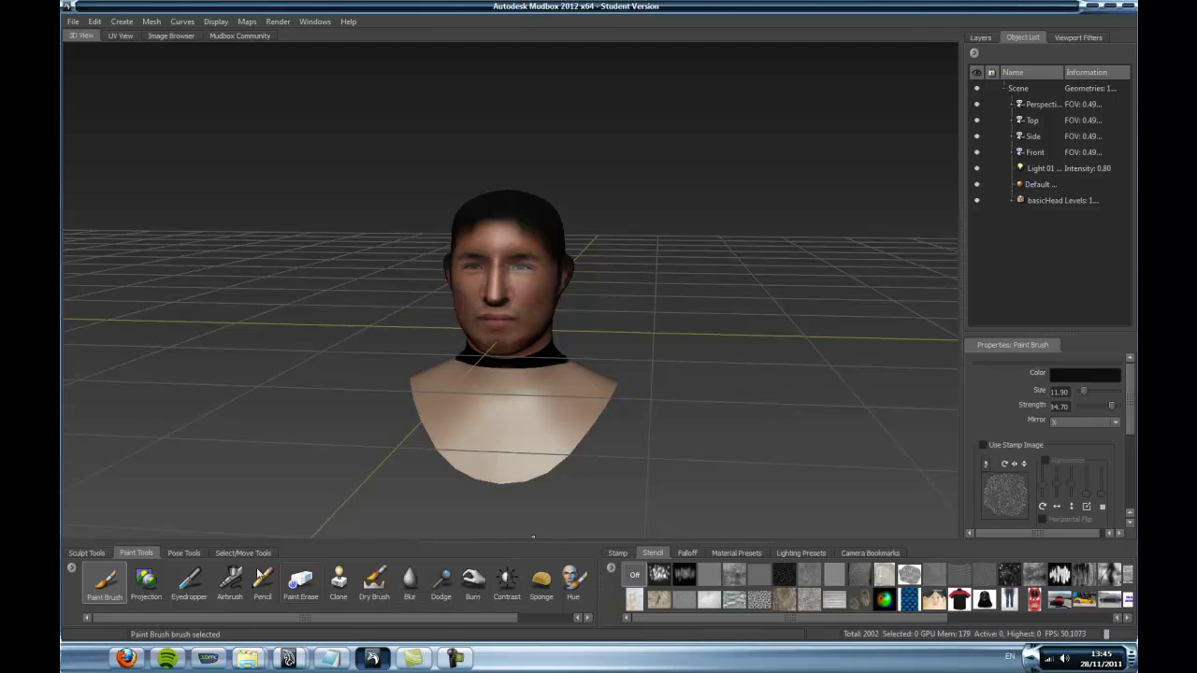
mouse_move(502, 408)
mouse_down()
mouse_move(552, 379)
mouse_move(486, 369)
mouse_move(566, 363)
mouse_move(509, 421)
mouse_move(597, 407)
mouse_move(587, 373)
mouse_move(529, 472)
mouse_move(505, 467)
mouse_move(517, 477)
mouse_move(486, 458)
mouse_move(470, 414)
mouse_move(529, 373)
mouse_move(540, 458)
mouse_move(606, 404)
mouse_move(575, 398)
mouse_move(589, 373)
mouse_up()
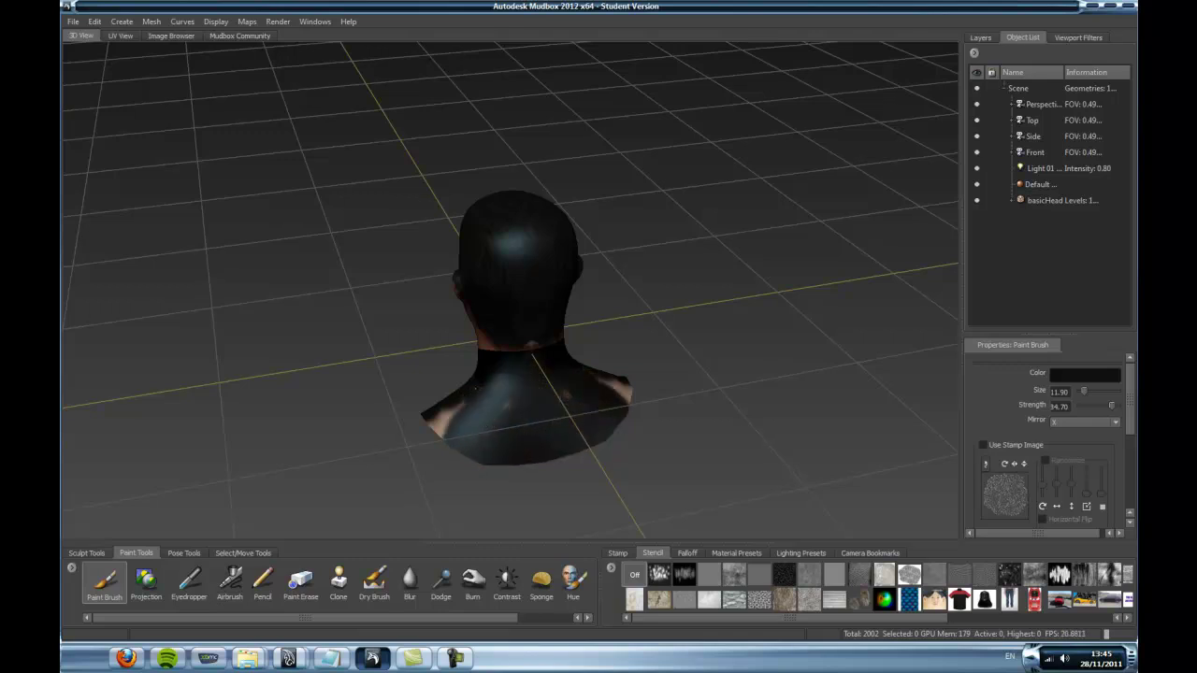
mouse_move(502, 403)
mouse_down()
mouse_move(446, 403)
mouse_move(730, 365)
mouse_move(711, 308)
mouse_move(646, 390)
mouse_up()
Step: Examine the finished texture on the face, ear, neck and back of the head from several angles
alt+right_drag(646, 390, 743, 489)
alt+right_drag(529, 400, 467, 393)
alt+drag(468, 392, 505, 402)
alt+right_drag(505, 402, 573, 392)
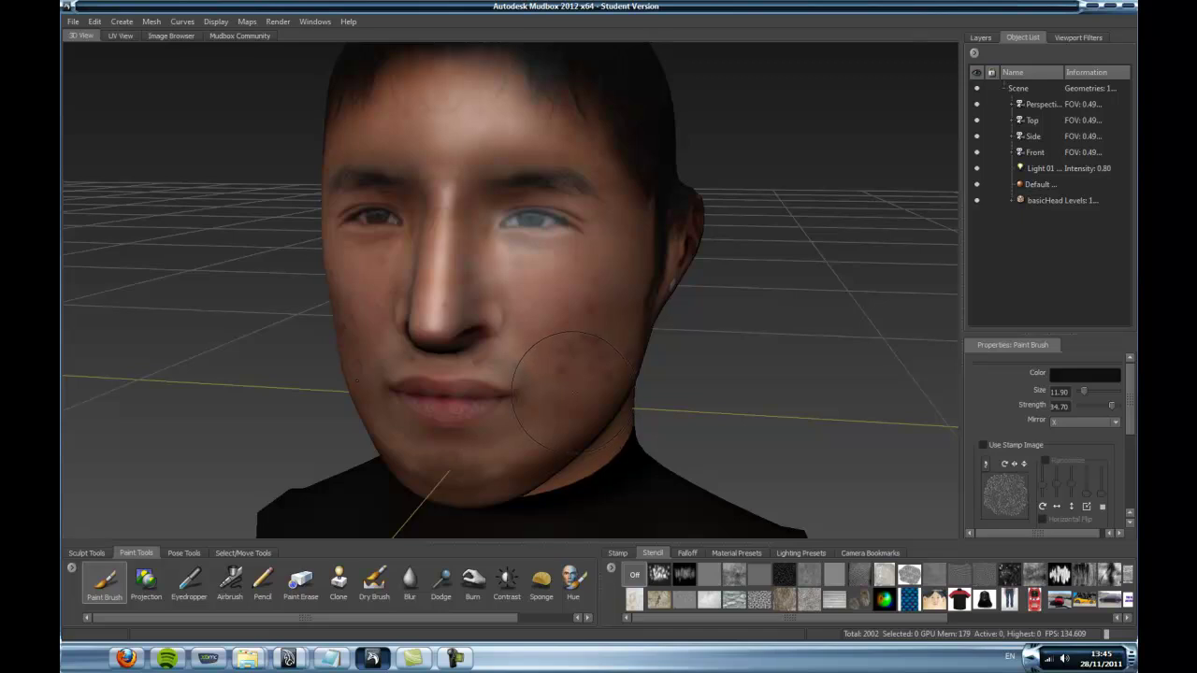
alt+drag(570, 393, 636, 407)
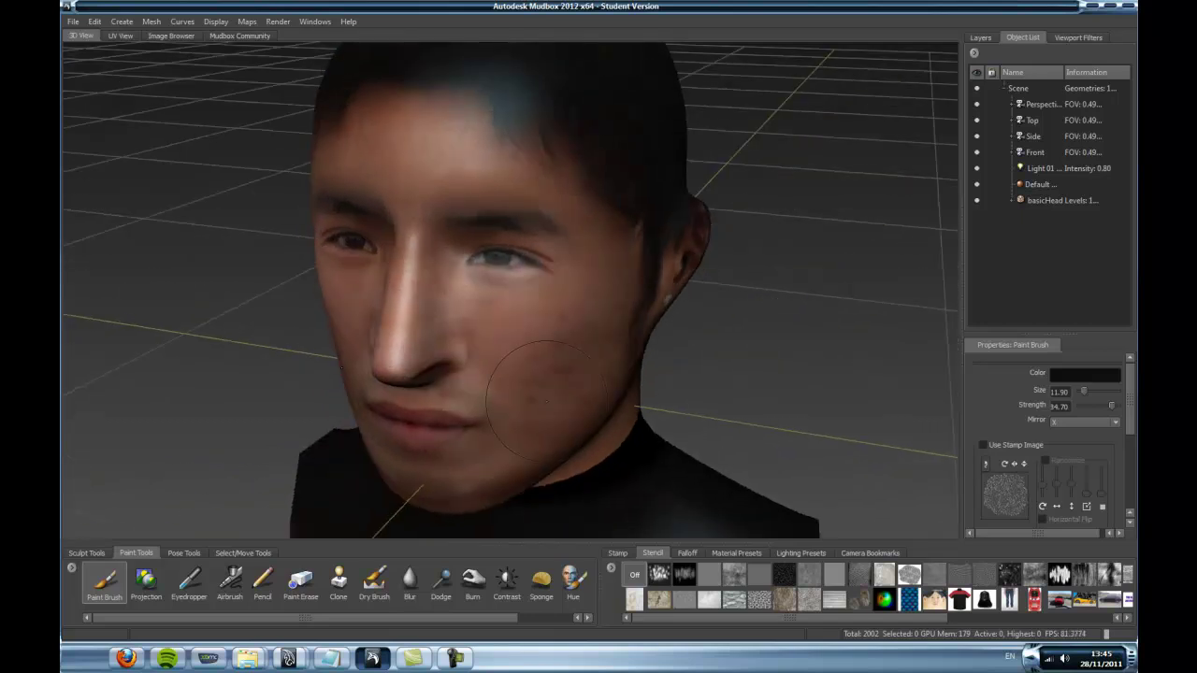
alt+drag(558, 364, 580, 351)
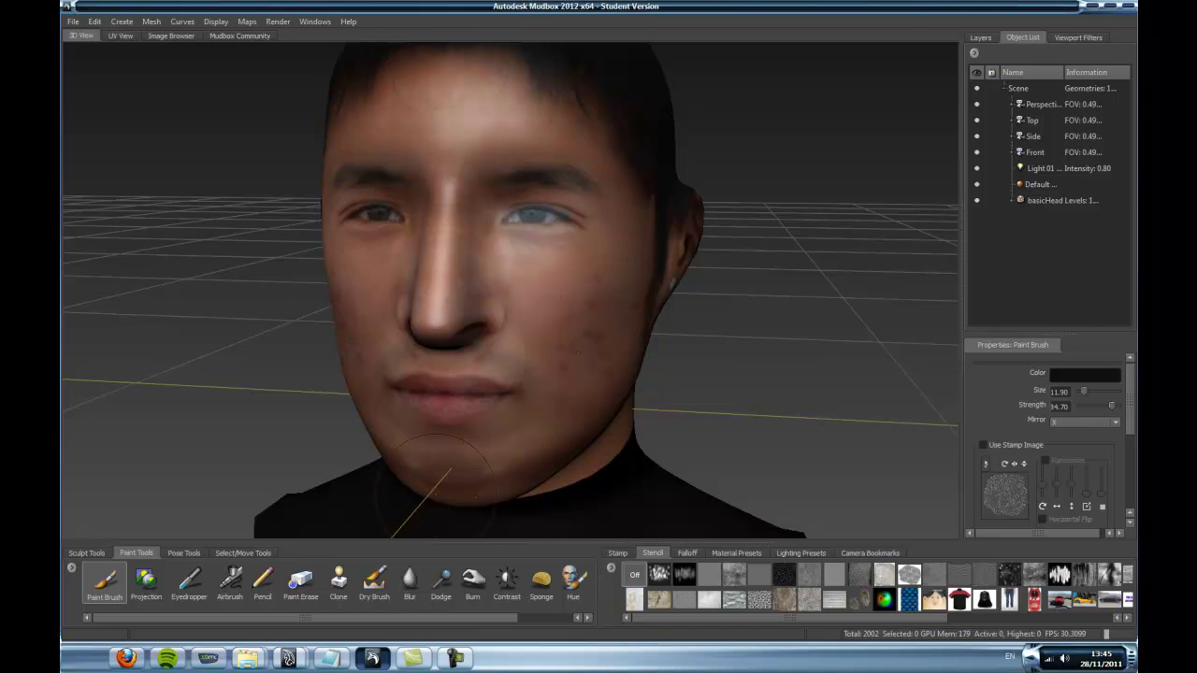
mouse_move(537, 473)
alt+mouse_down()
mouse_move(505, 392)
mouse_move(453, 344)
alt+mouse_up()
alt+drag(556, 348, 644, 348)
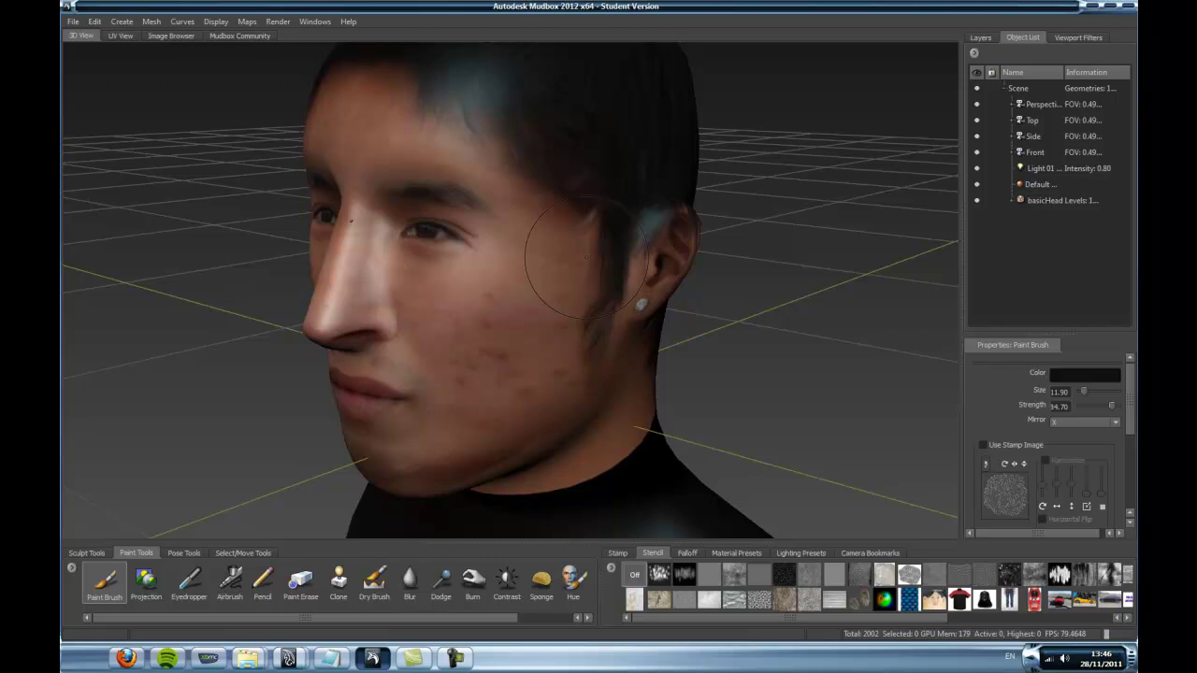
mouse_move(587, 257)
alt+mouse_down()
mouse_move(509, 313)
mouse_move(555, 273)
alt+mouse_up()
alt+drag(444, 147, 657, 226)
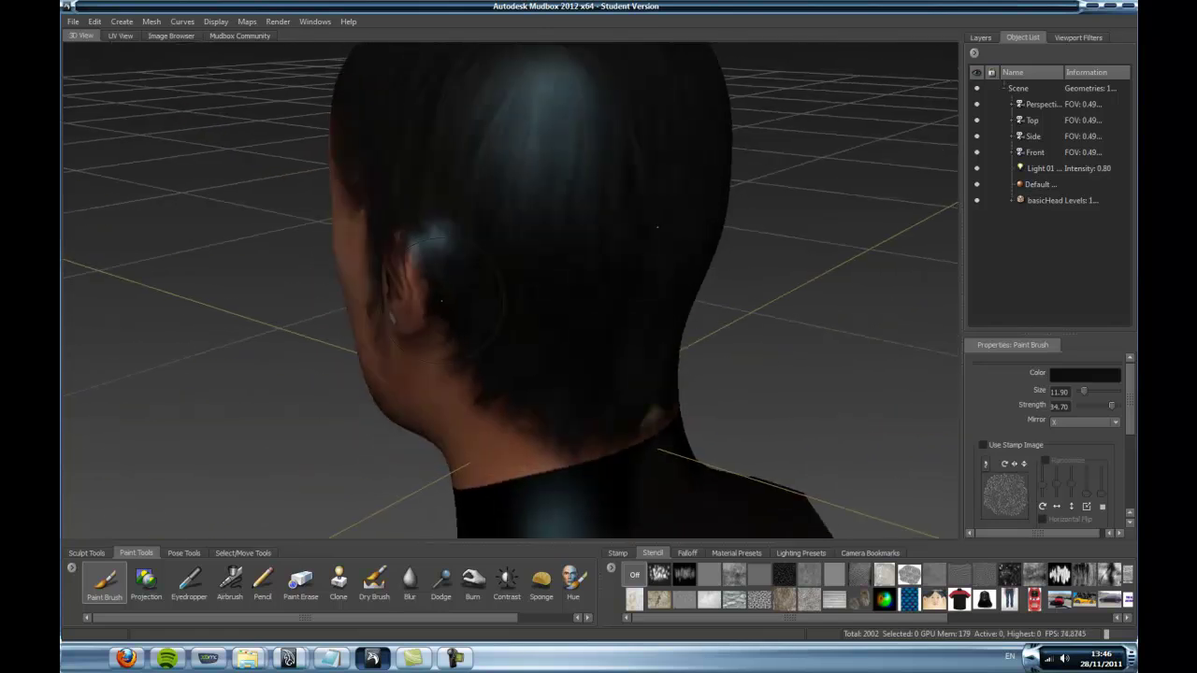